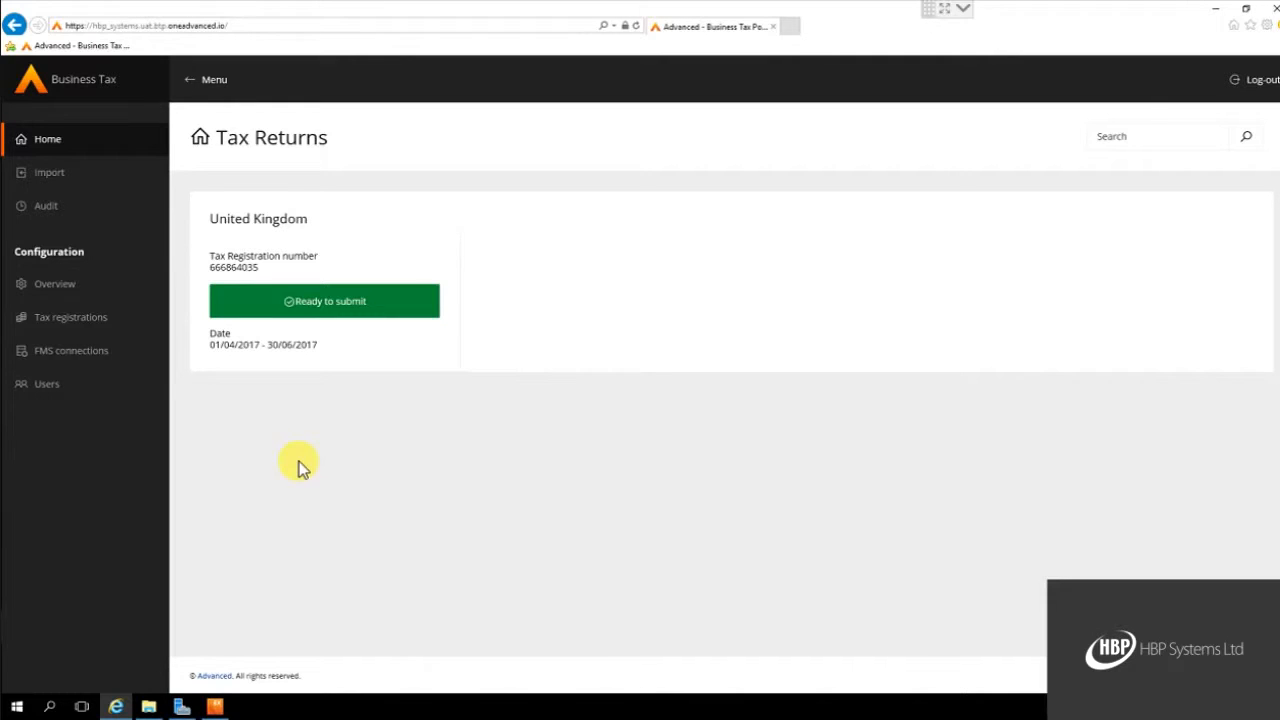
- Open the tax registration that uses the HMRC Gateway - UAT Sandbox for editing
{"action": "left_click", "coordinate": [62, 325]}
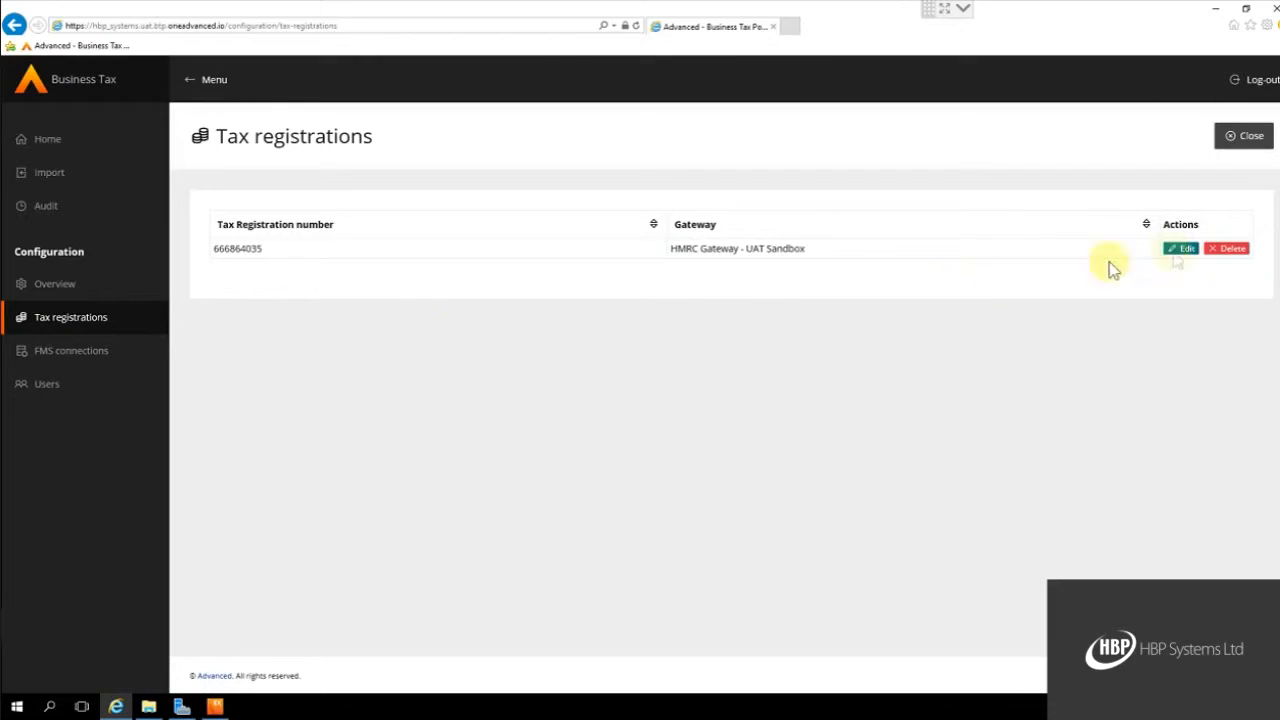
{"action": "left_click", "coordinate": [1181, 249]}
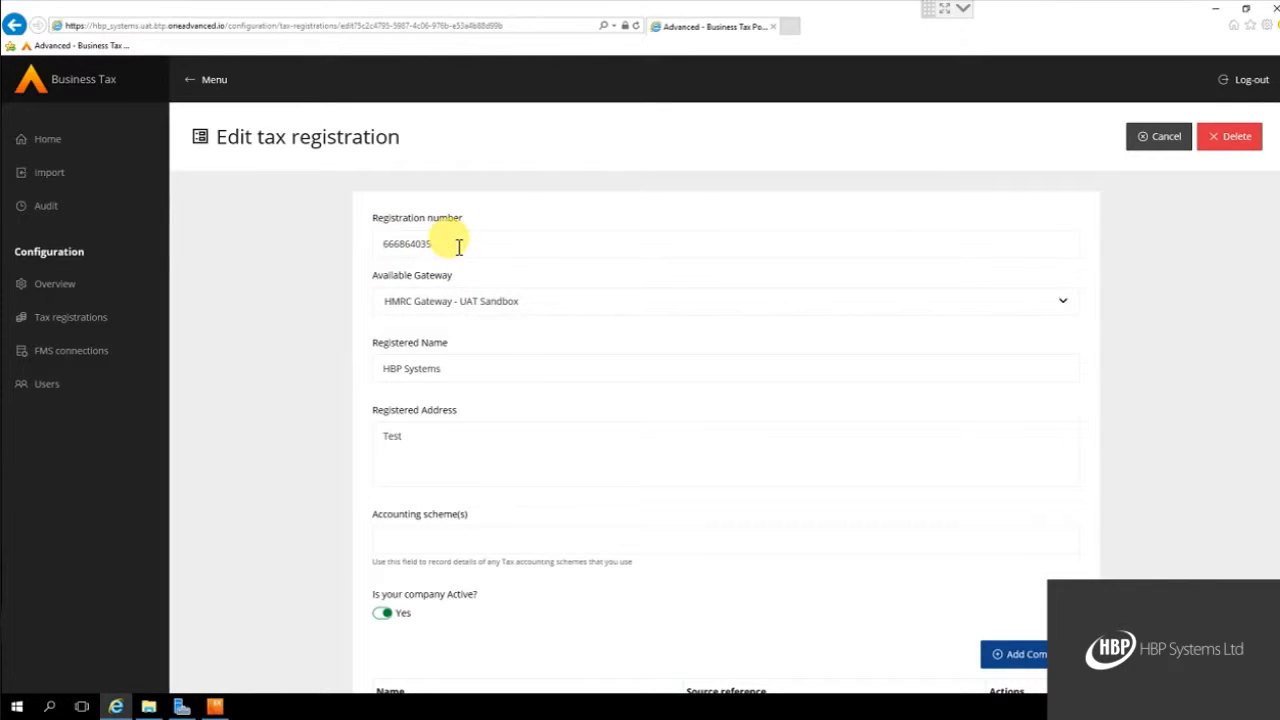
- Compare the VAT registration number, company name and address in Exchequer's company System Setup with the portal's tax registration
{"action": "left_click", "coordinate": [215, 707]}
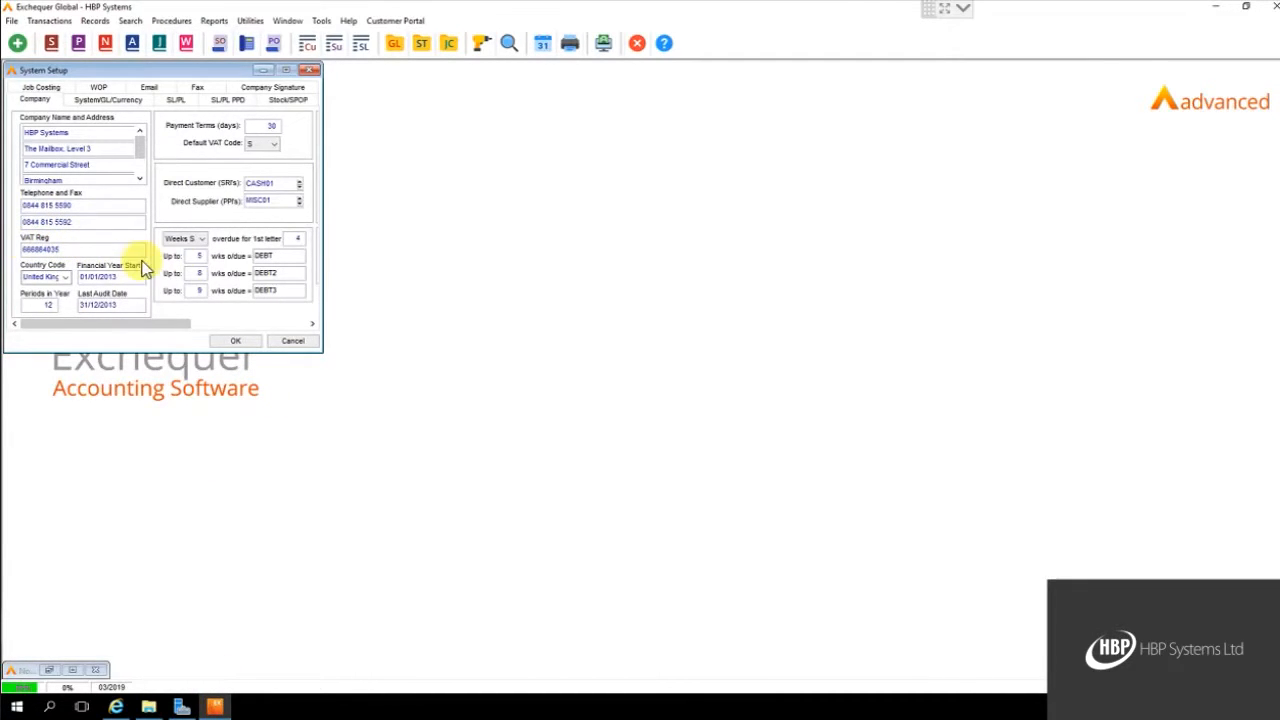
{"action": "left_click", "coordinate": [293, 340]}
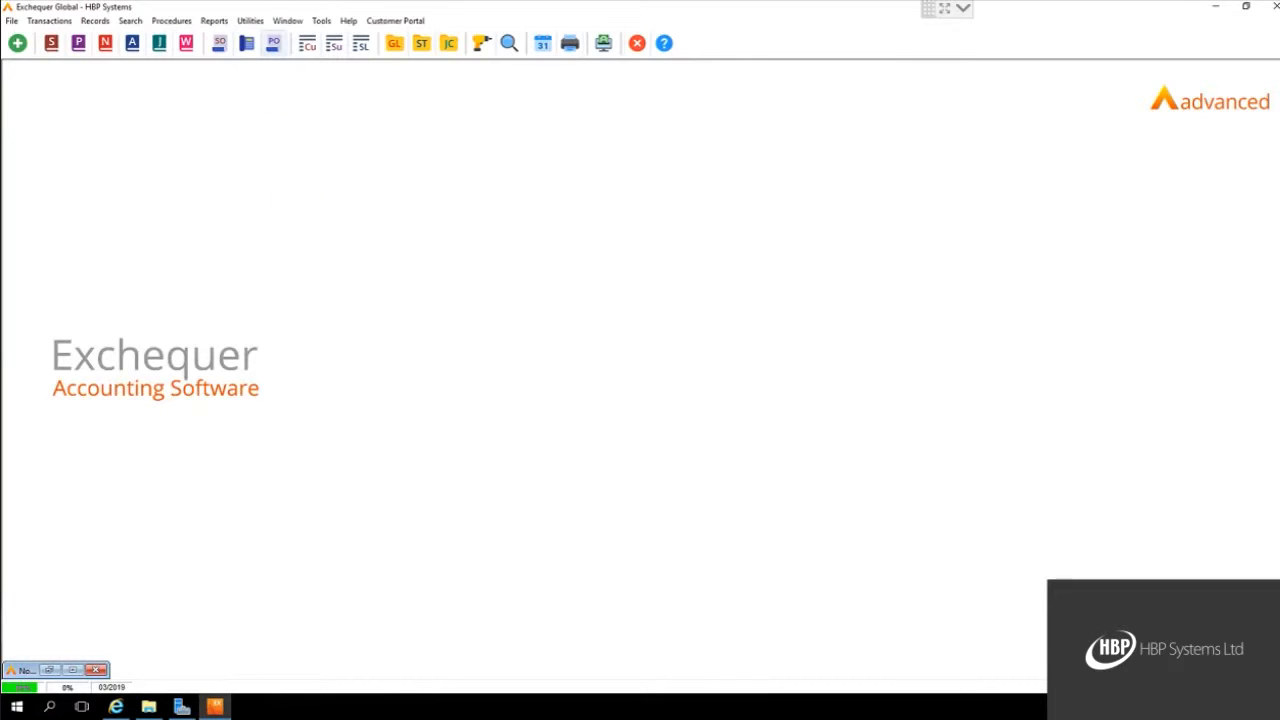
{"action": "left_click", "coordinate": [250, 20]}
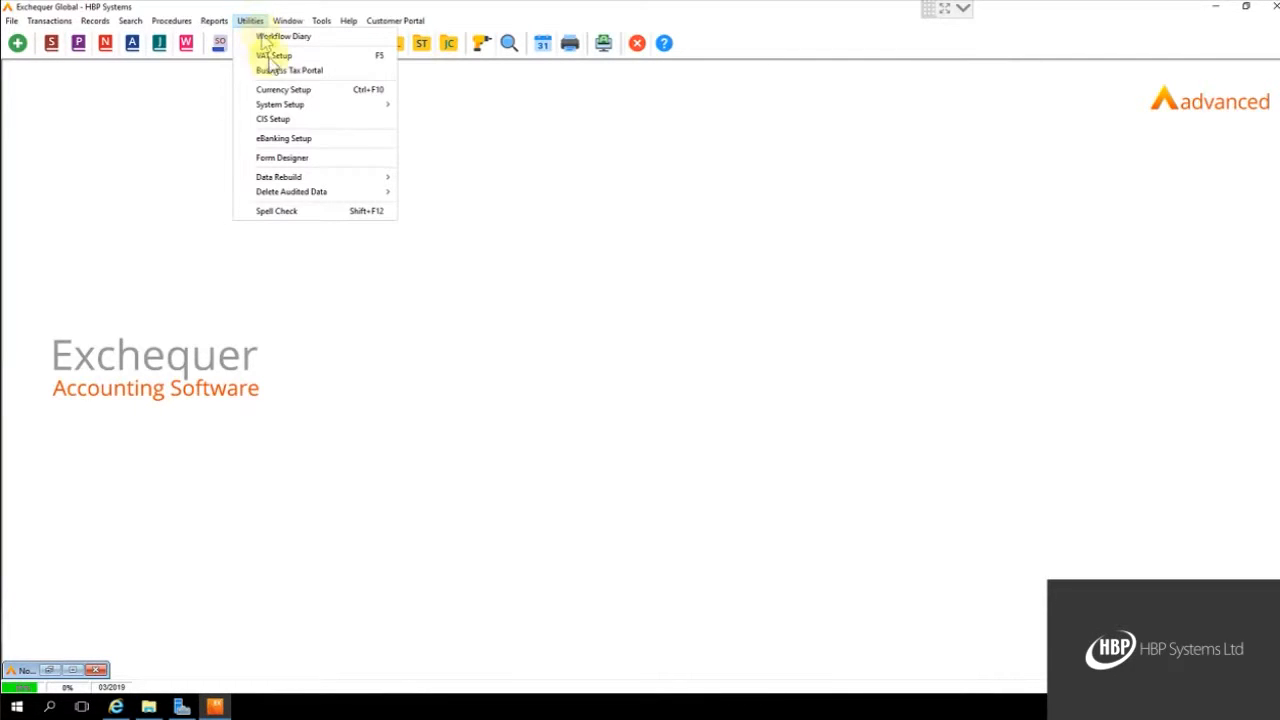
{"action": "mouse_move", "coordinate": [311, 105]}
{"action": "left_click", "coordinate": [419, 107]}
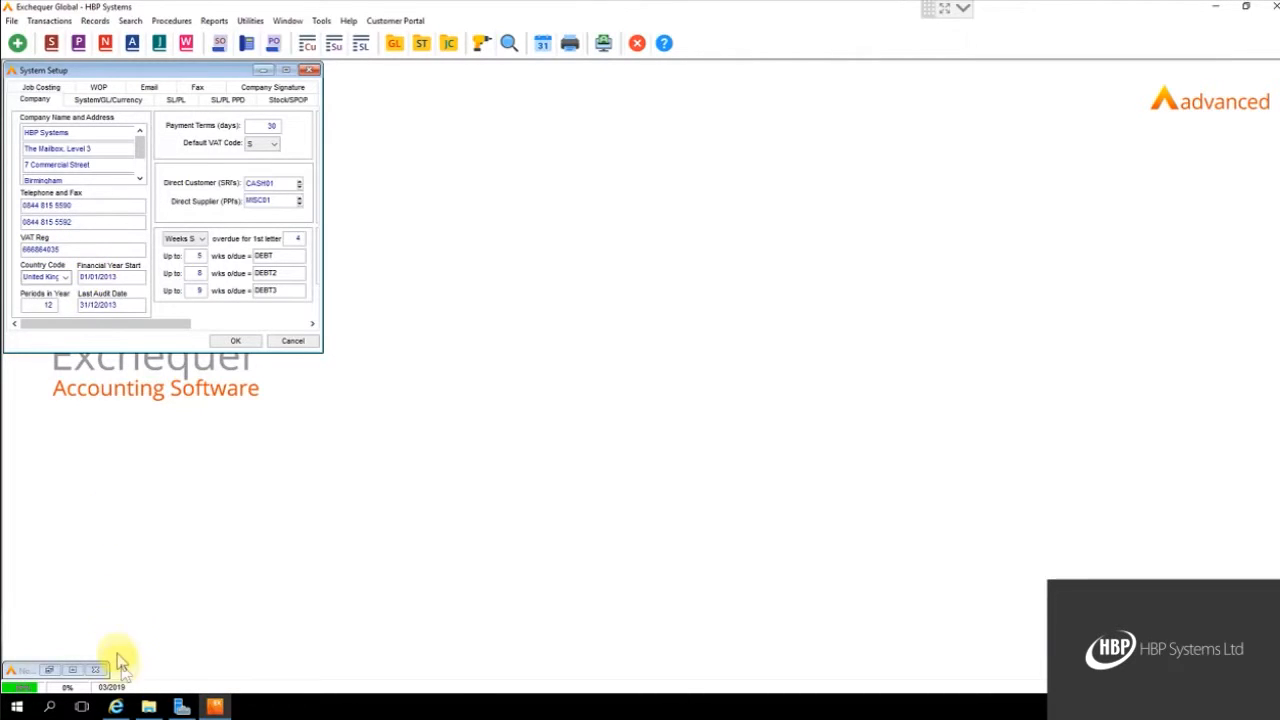
{"action": "left_click", "coordinate": [116, 705]}
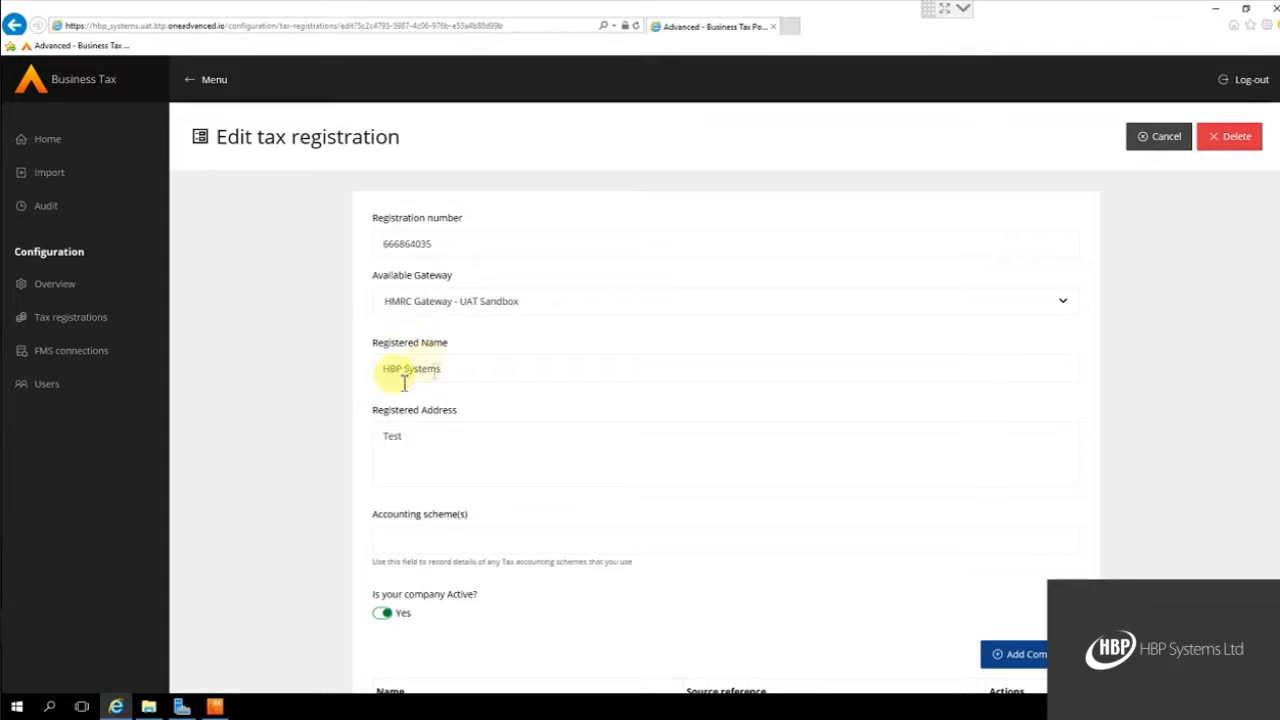
{"action": "left_click", "coordinate": [213, 707]}
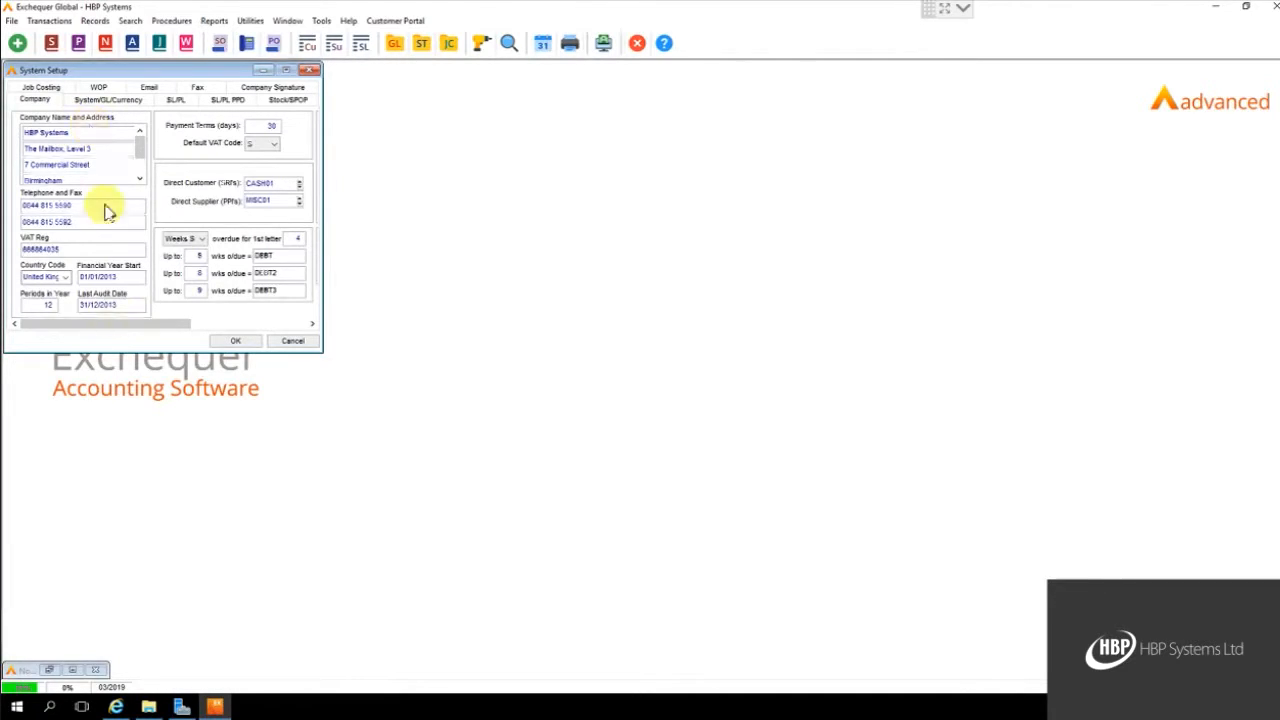
- Switch back to the Business Tax portal and open the company entry listed under the tax registration for editing
{"action": "left_click", "coordinate": [117, 705]}
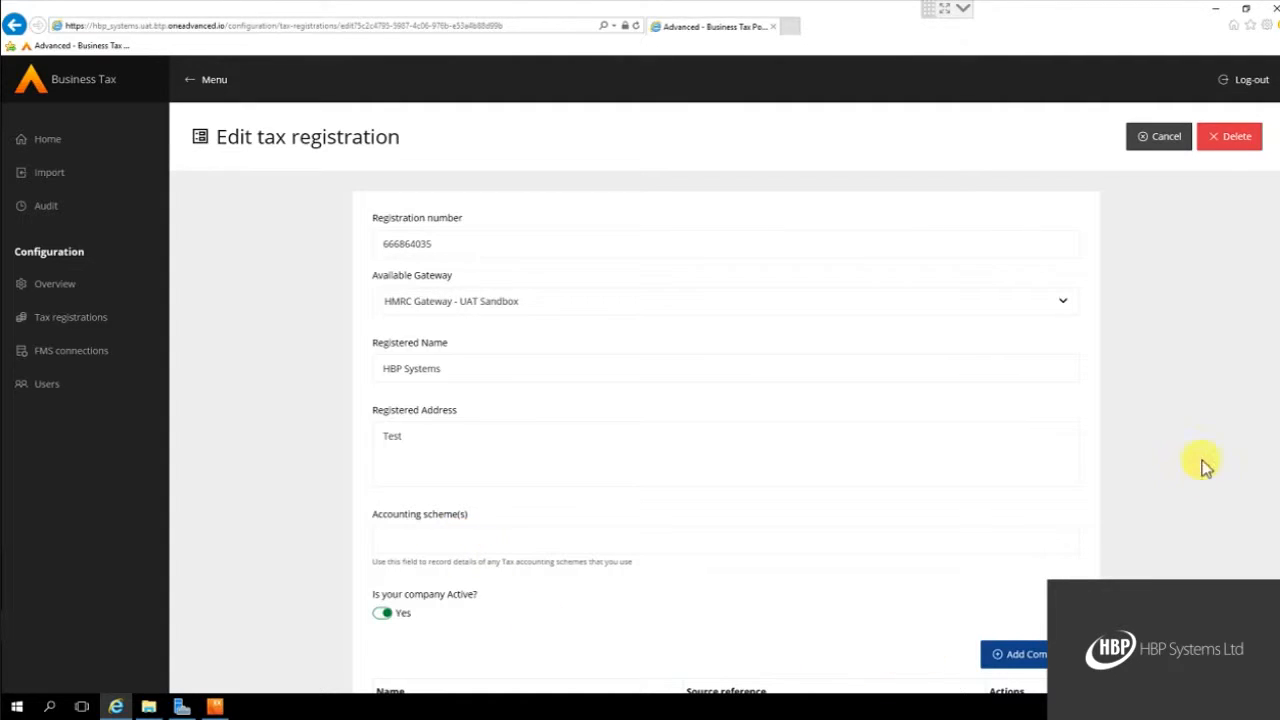
{"action": "scroll", "coordinate": [1265, 470], "scroll_direction": "down", "scroll_amount": 3}
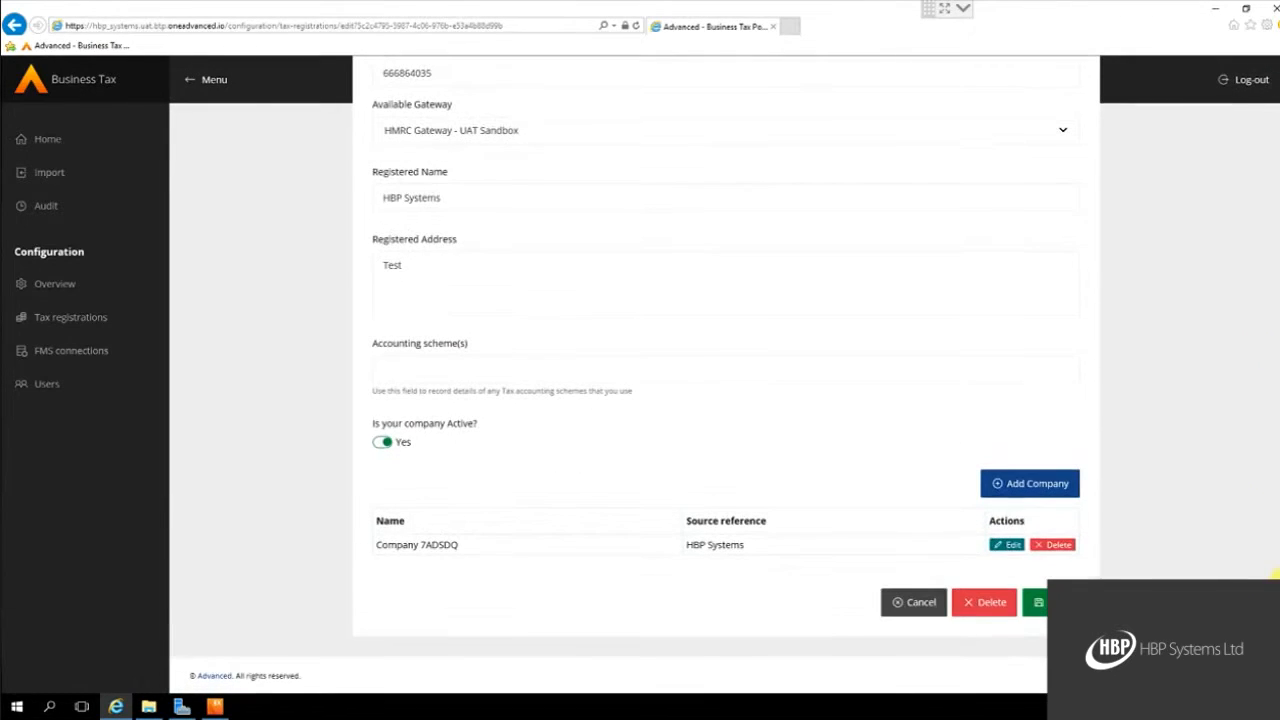
{"action": "left_click", "coordinate": [1010, 546]}
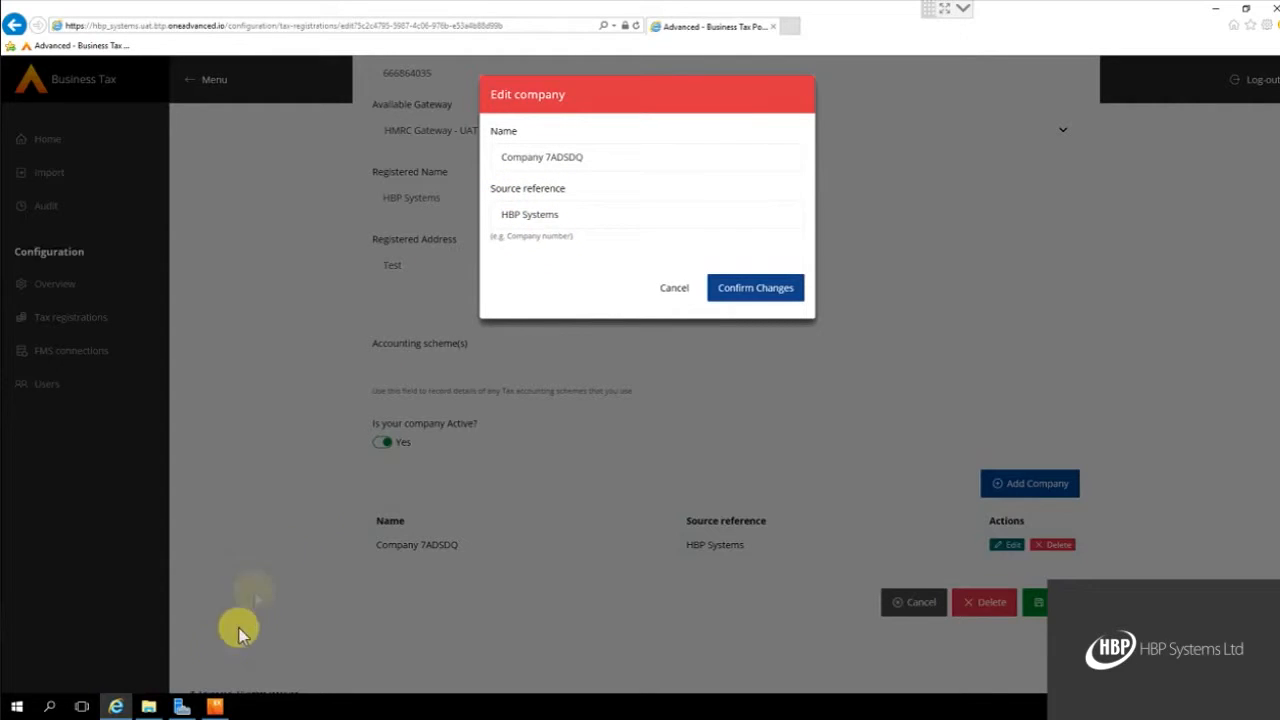
- Switch to Exchequer, check its About information against the portal's company name and source reference, and close the information
{"action": "left_click", "coordinate": [214, 705]}
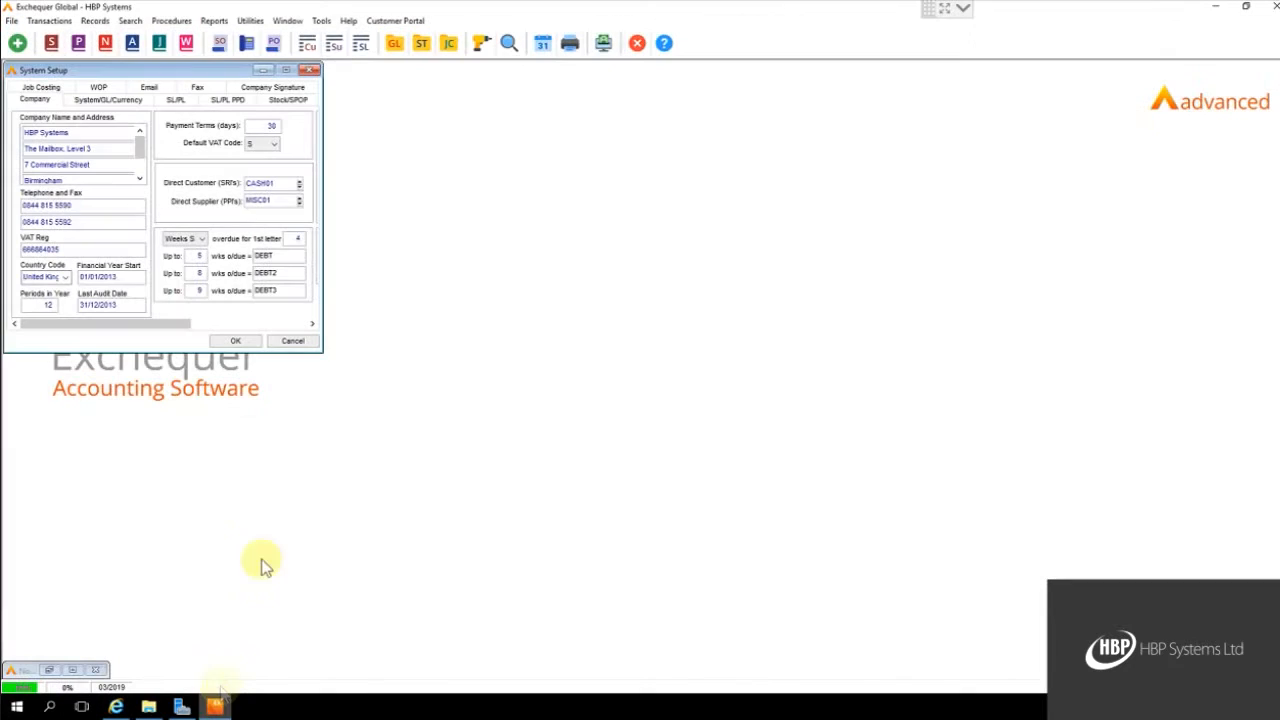
{"action": "left_click", "coordinate": [348, 21]}
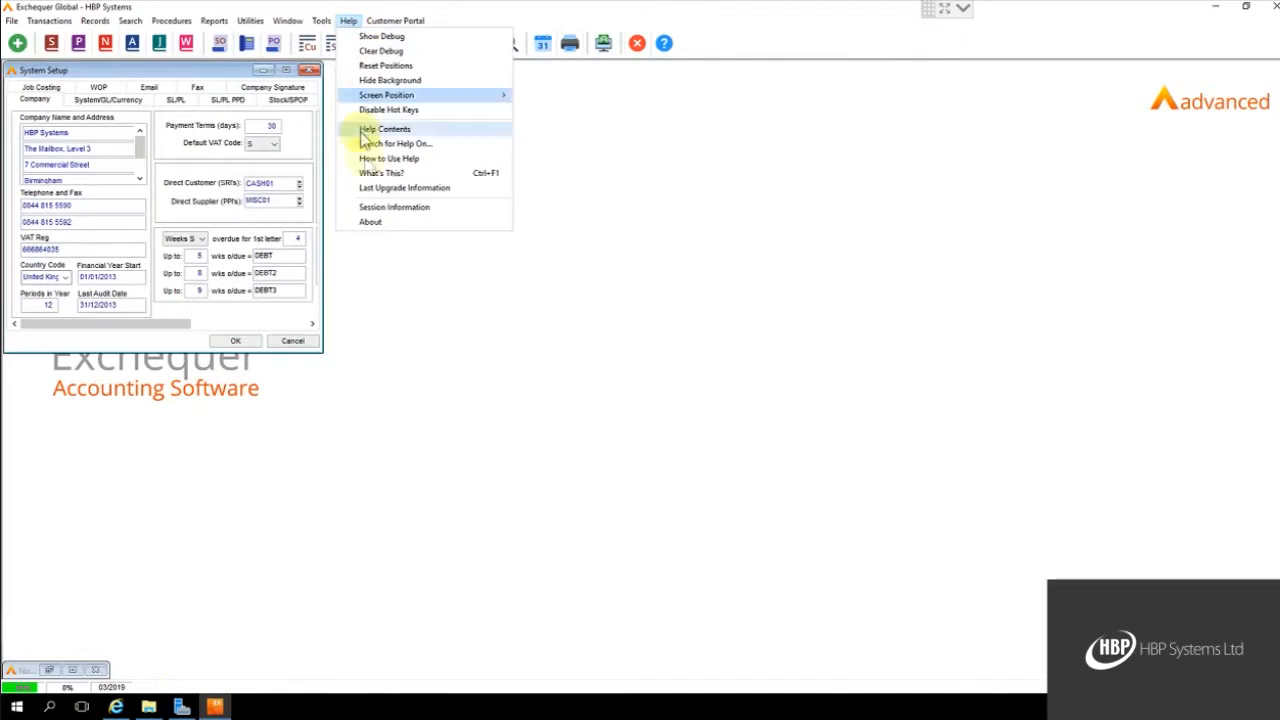
{"action": "left_click", "coordinate": [383, 222]}
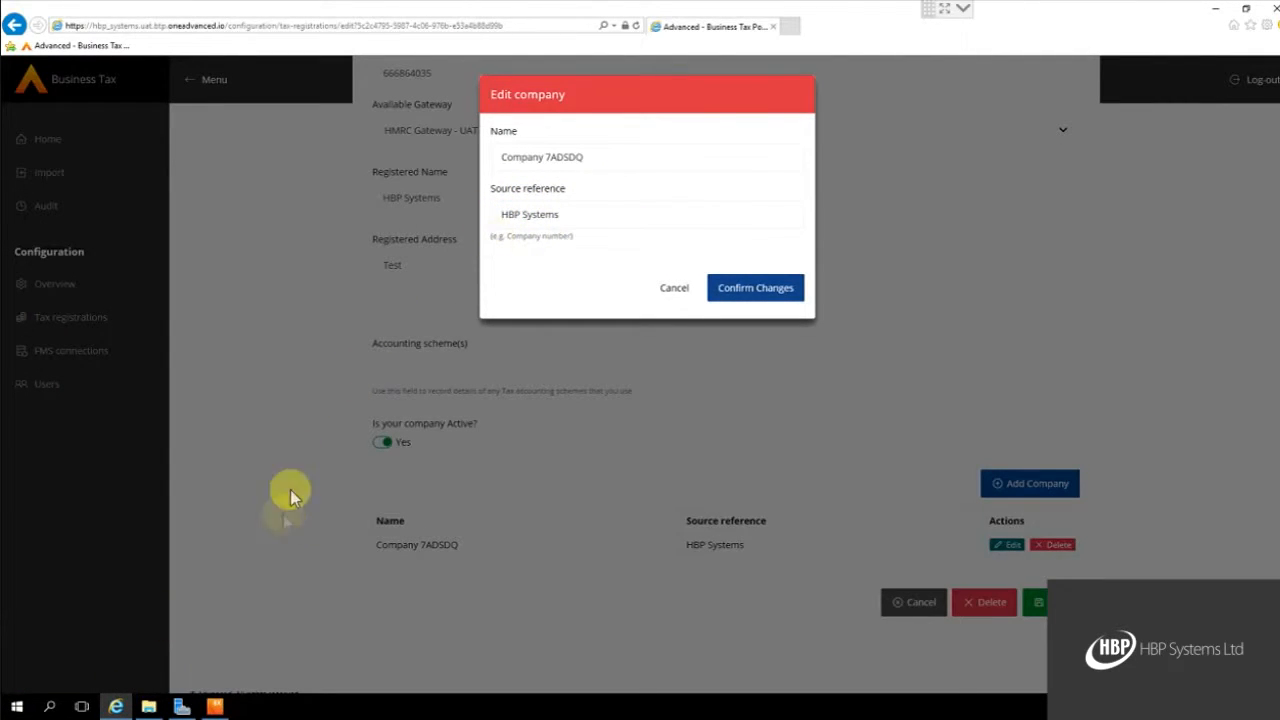
{"action": "left_click", "coordinate": [214, 703]}
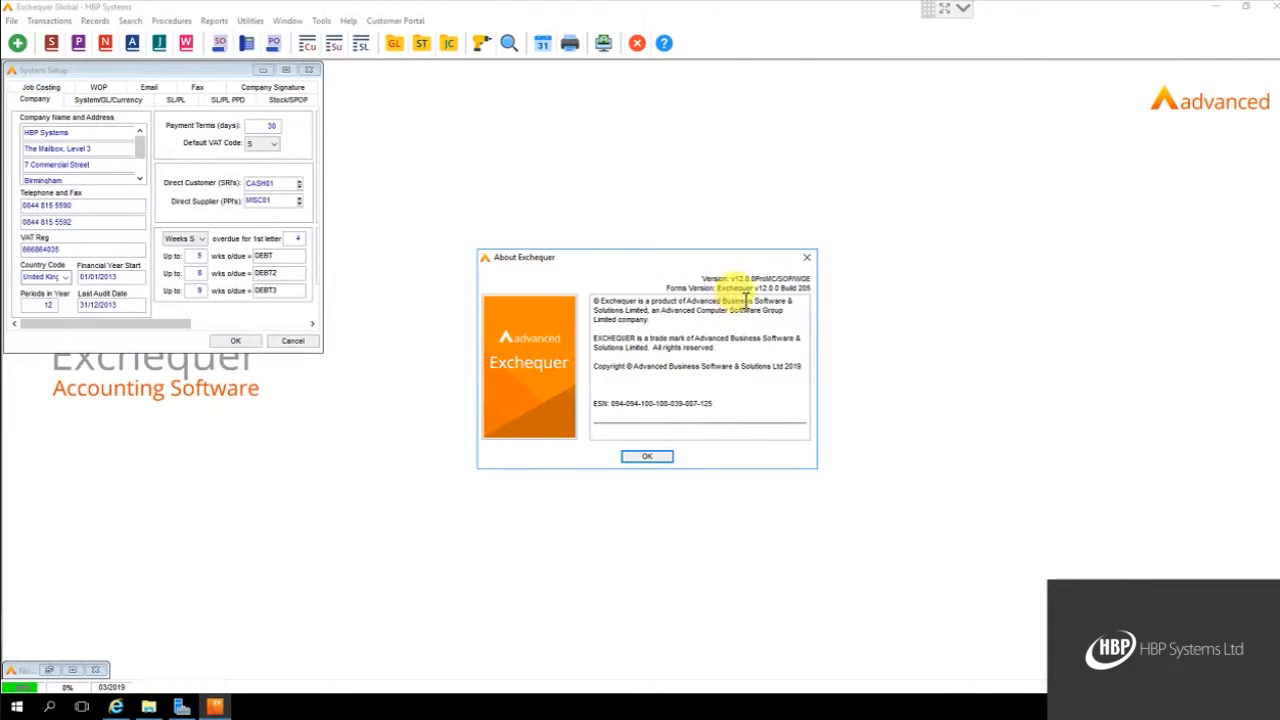
{"action": "left_click", "coordinate": [659, 460]}
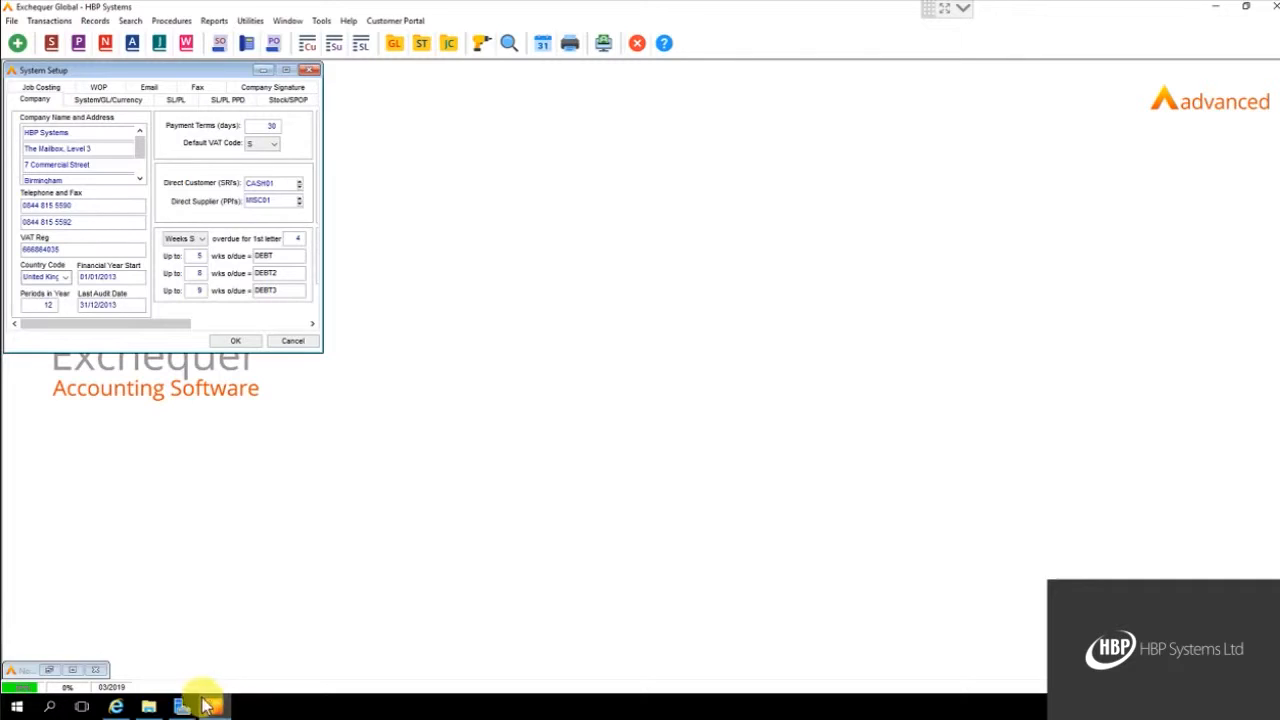
- Return to the Business Tax portal and leave the company entry and the tax registration without saving changes
{"action": "left_click", "coordinate": [116, 706]}
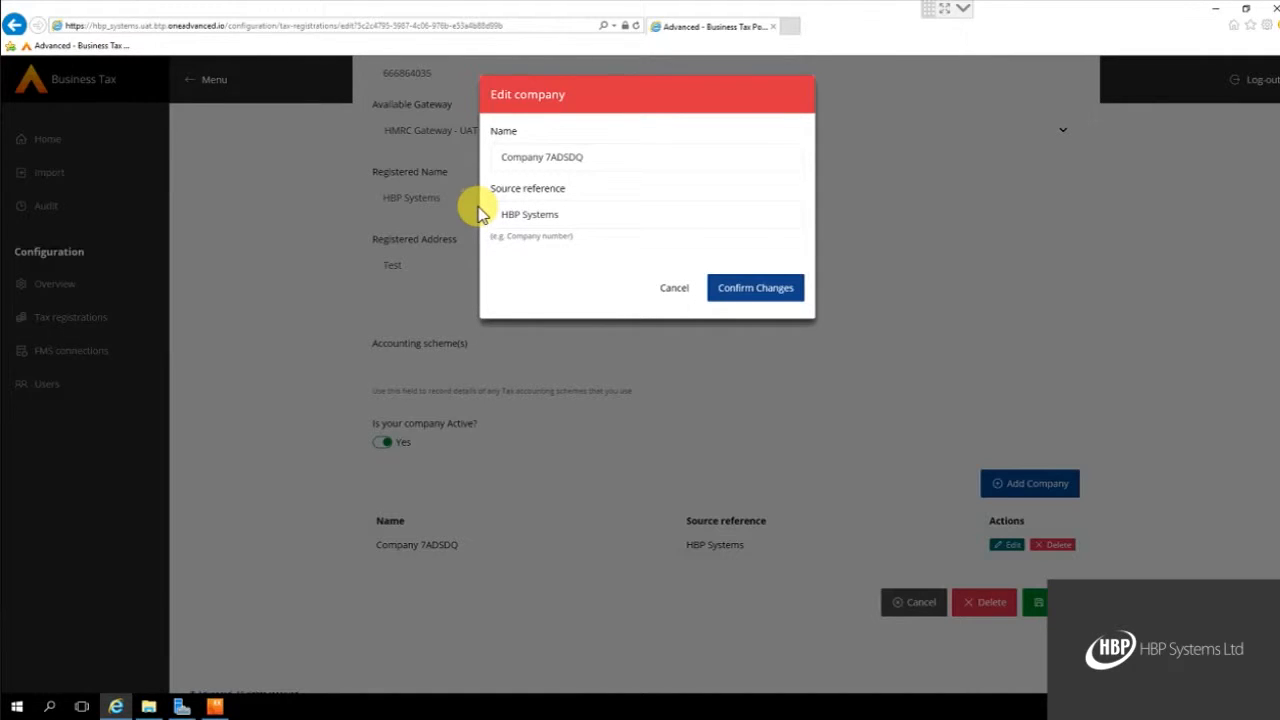
{"action": "left_click", "coordinate": [673, 300]}
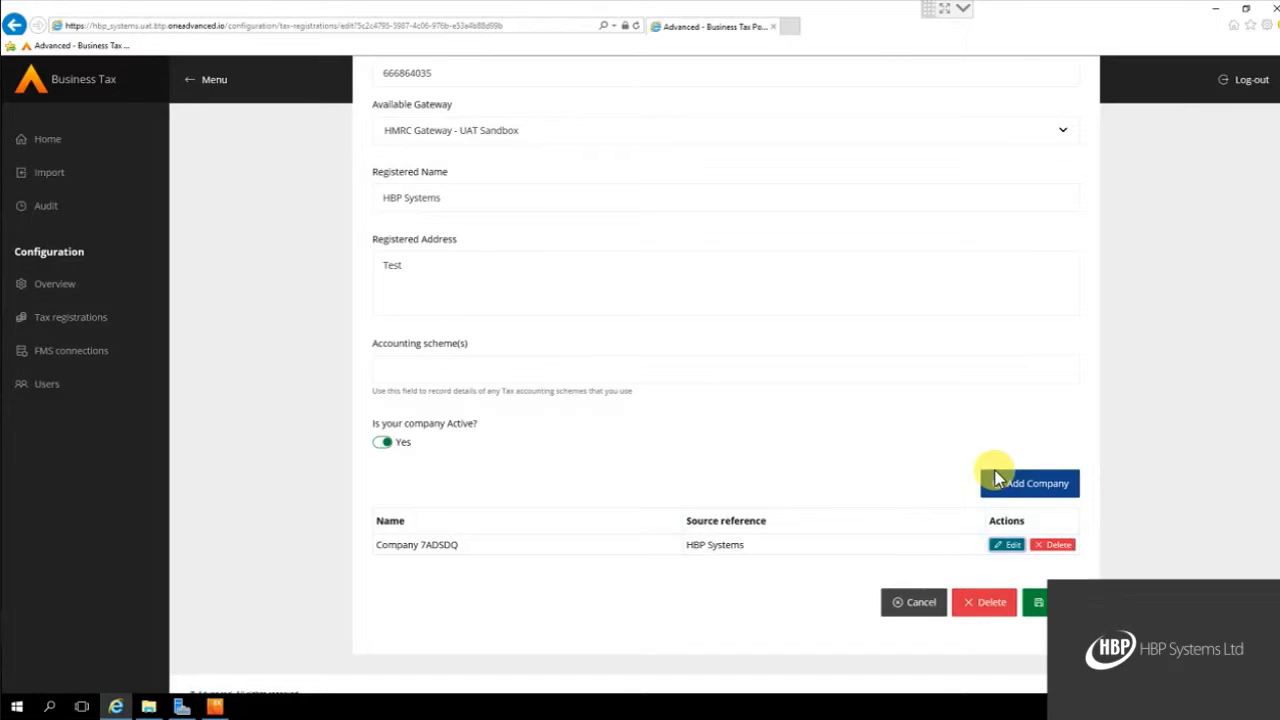
{"action": "left_click", "coordinate": [914, 603]}
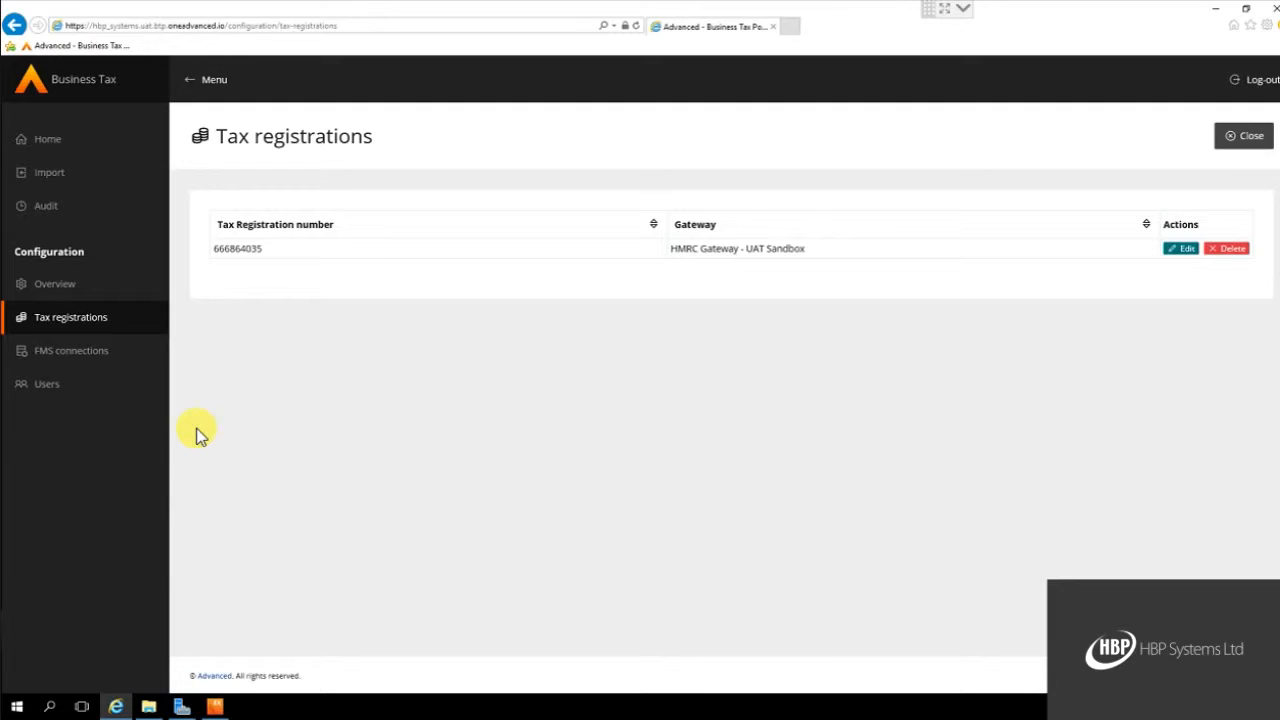
- Switch to Exchequer, close System Setup without saving, and open VAT Setup
{"action": "left_click", "coordinate": [213, 707]}
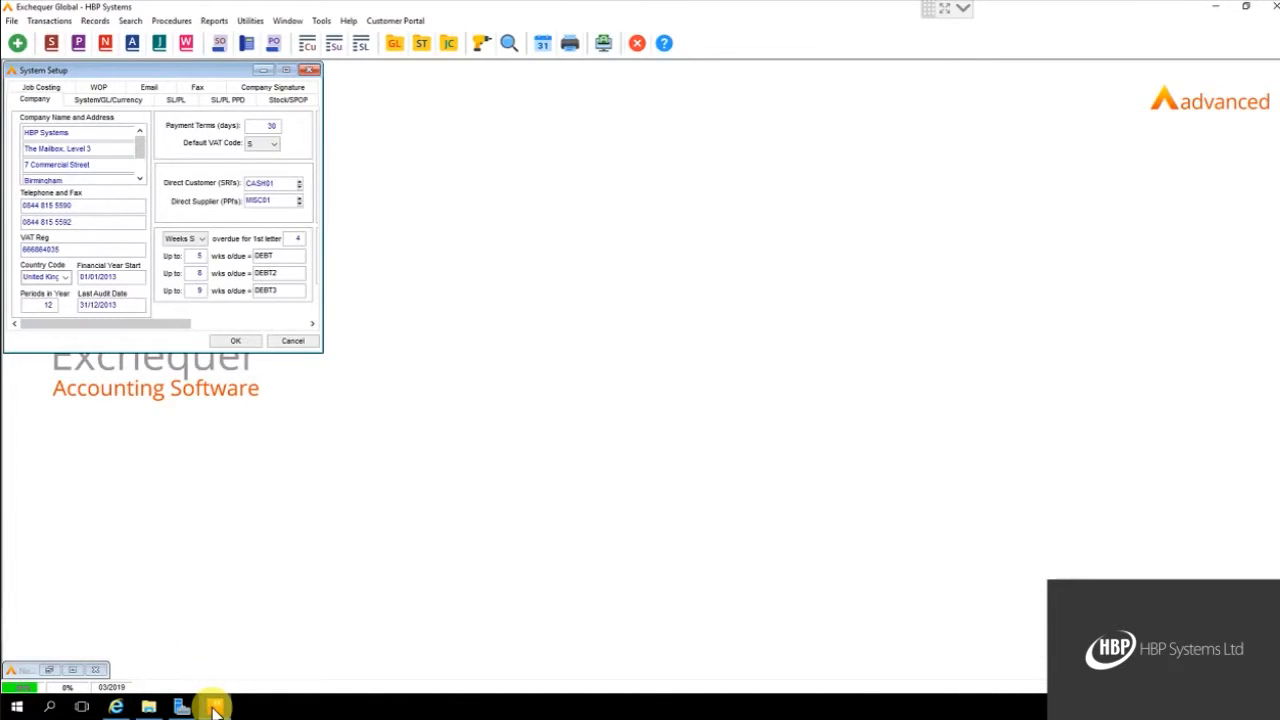
{"action": "left_click", "coordinate": [293, 342]}
{"action": "left_click", "coordinate": [249, 20]}
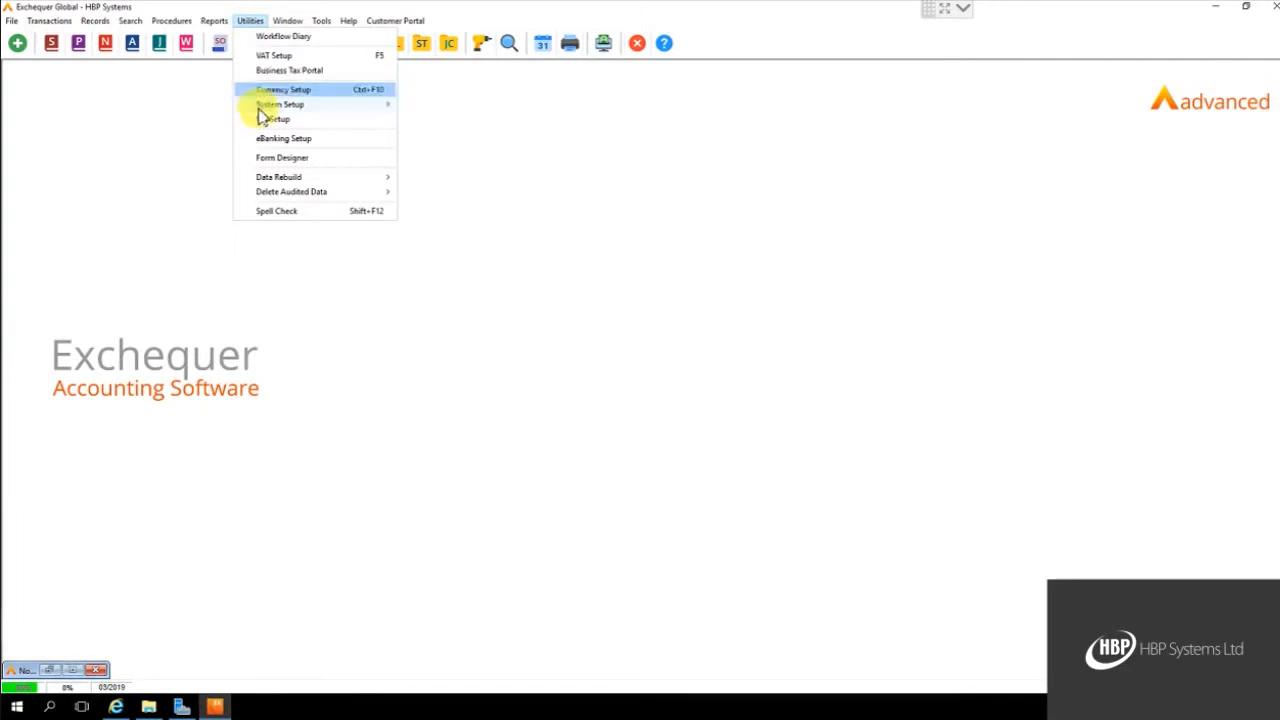
{"action": "left_click", "coordinate": [270, 55]}
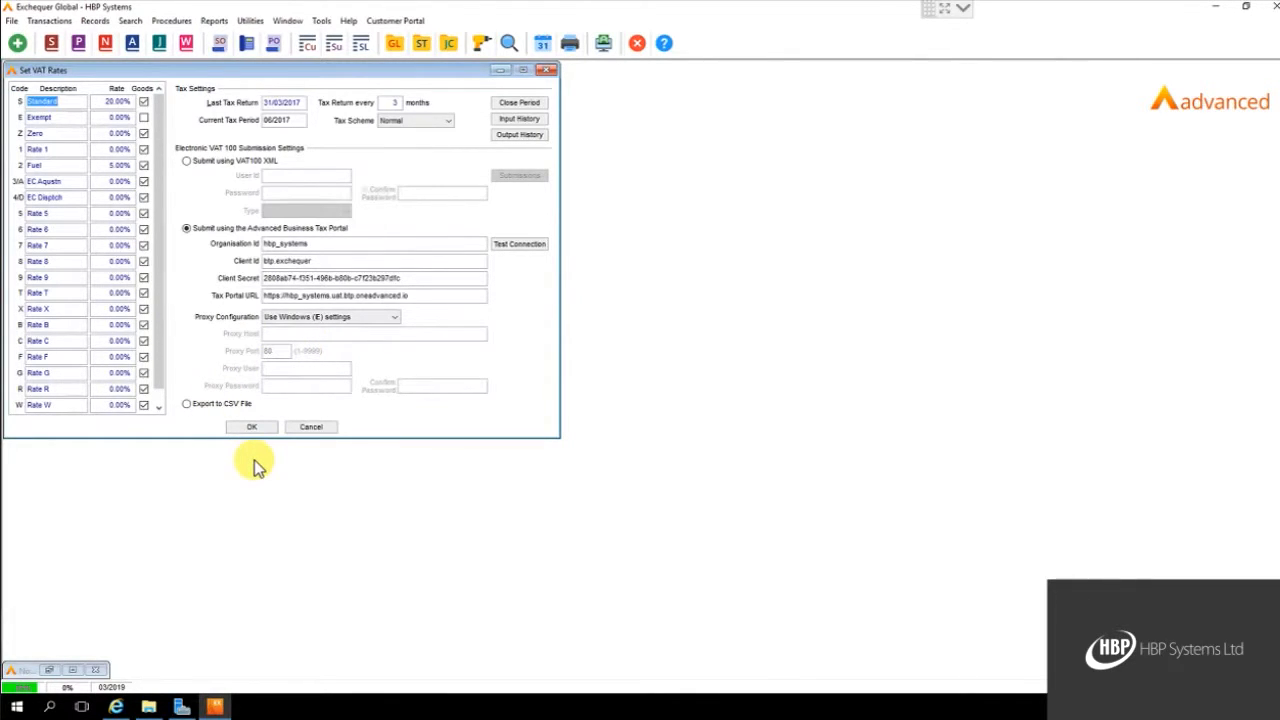
- Switch to the Business Tax portal and open the Exchequer FMS connection for editing
{"action": "left_click", "coordinate": [117, 707]}
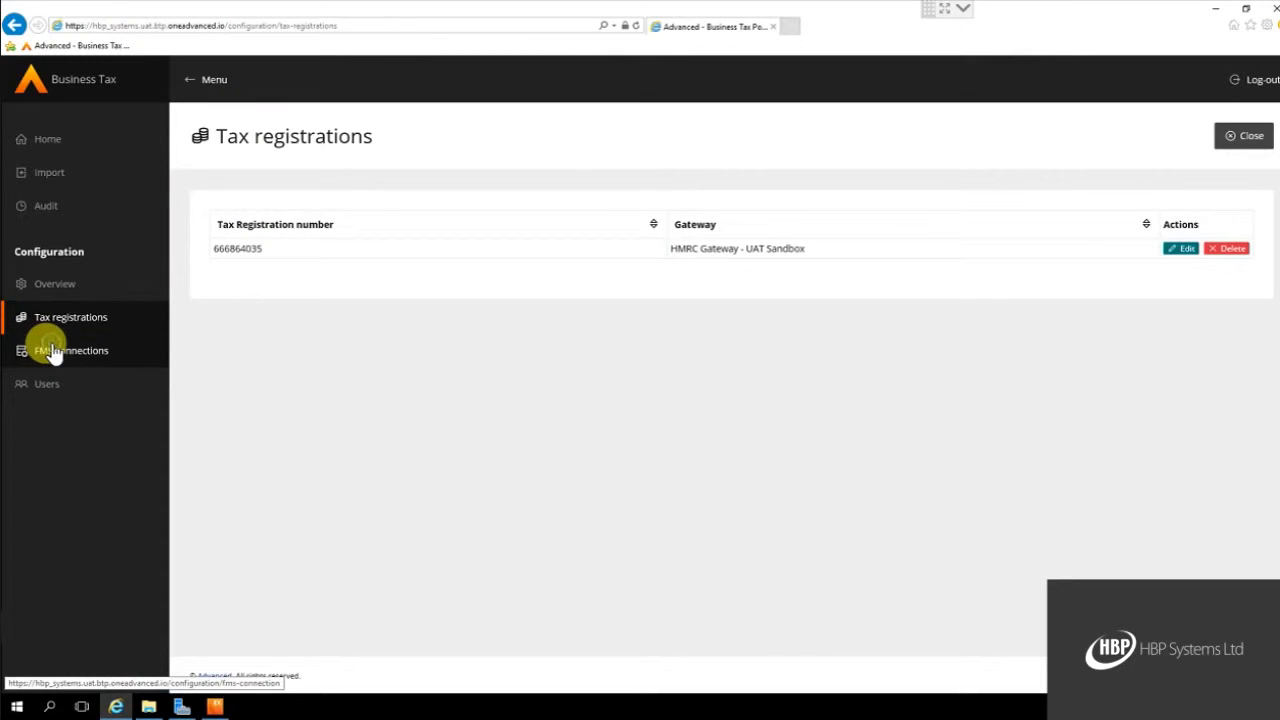
{"action": "left_click", "coordinate": [53, 352]}
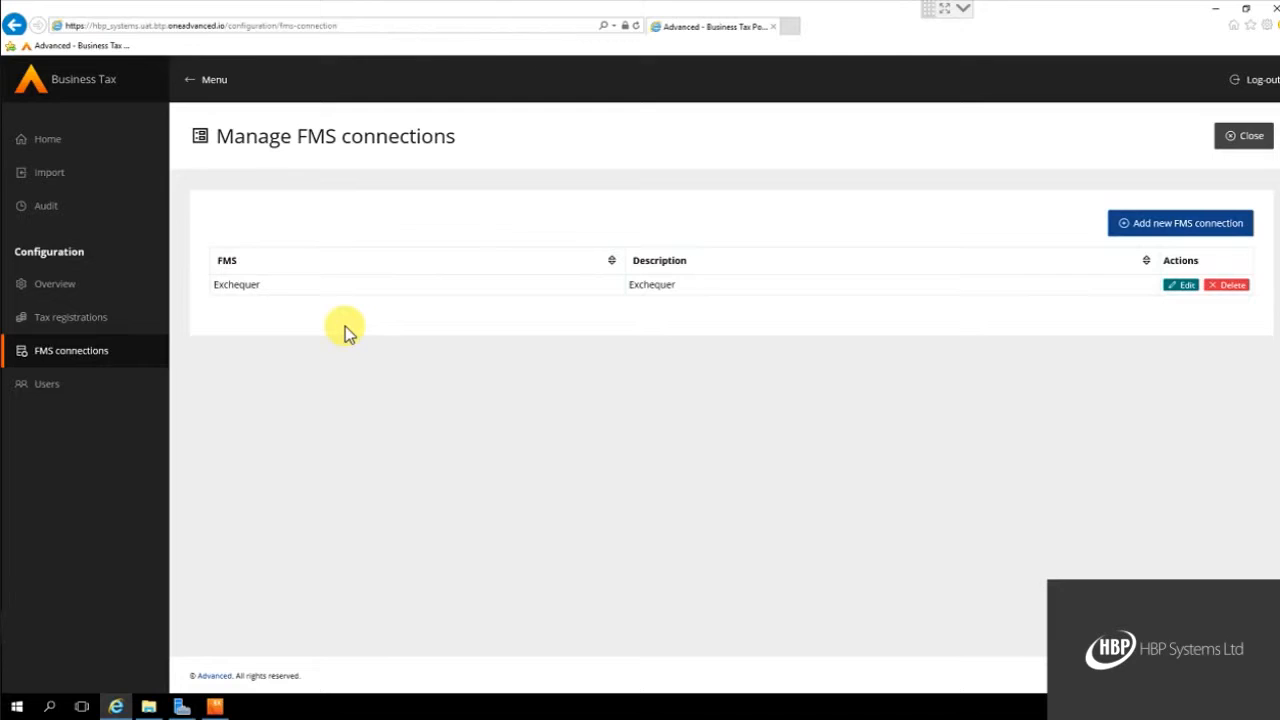
{"action": "left_click", "coordinate": [1180, 286]}
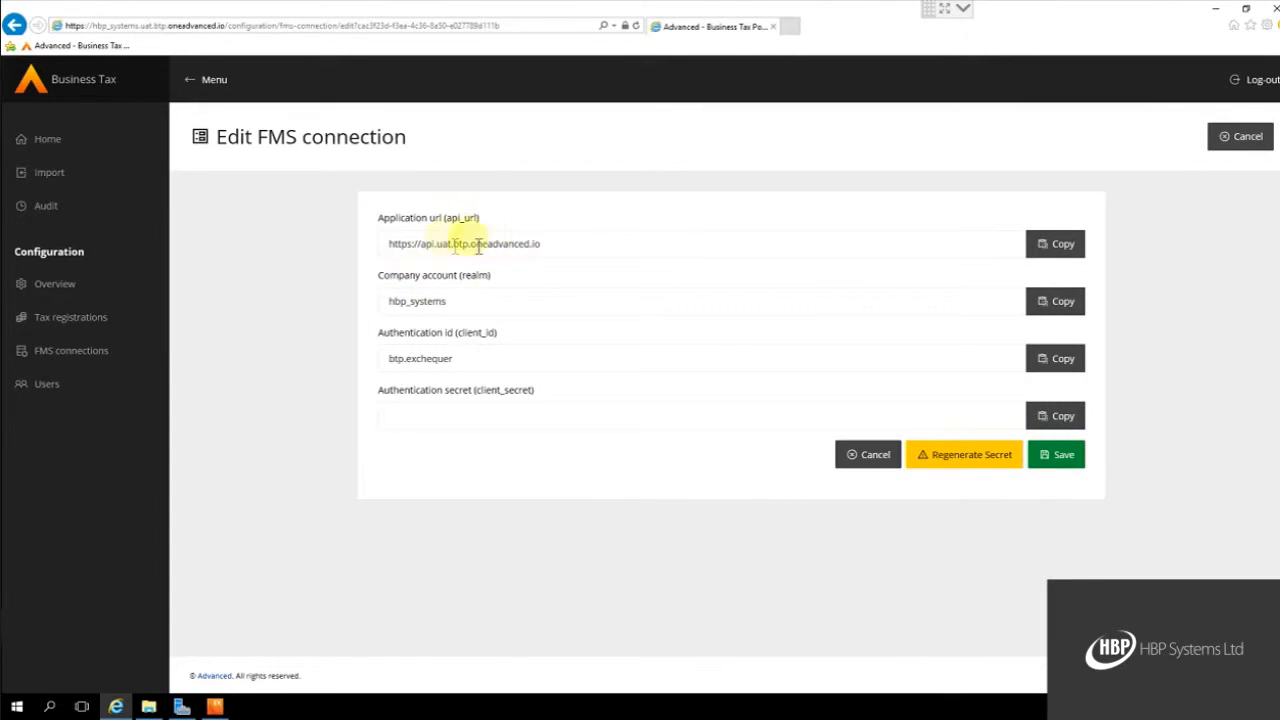
- Compare the FMS connection's application URL, company account, authentication ID and secret fields with the tax portal settings in Exchequer's VAT Setup
{"action": "left_click", "coordinate": [215, 707]}
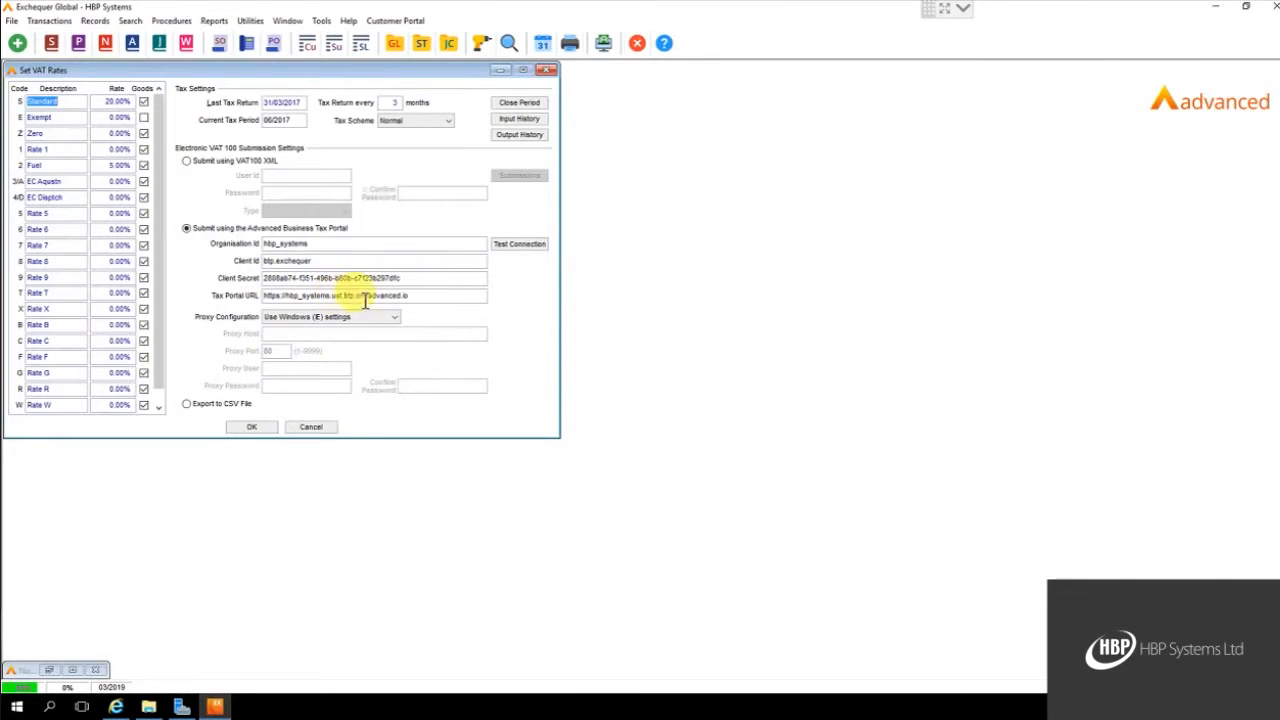
{"action": "left_click", "coordinate": [116, 707]}
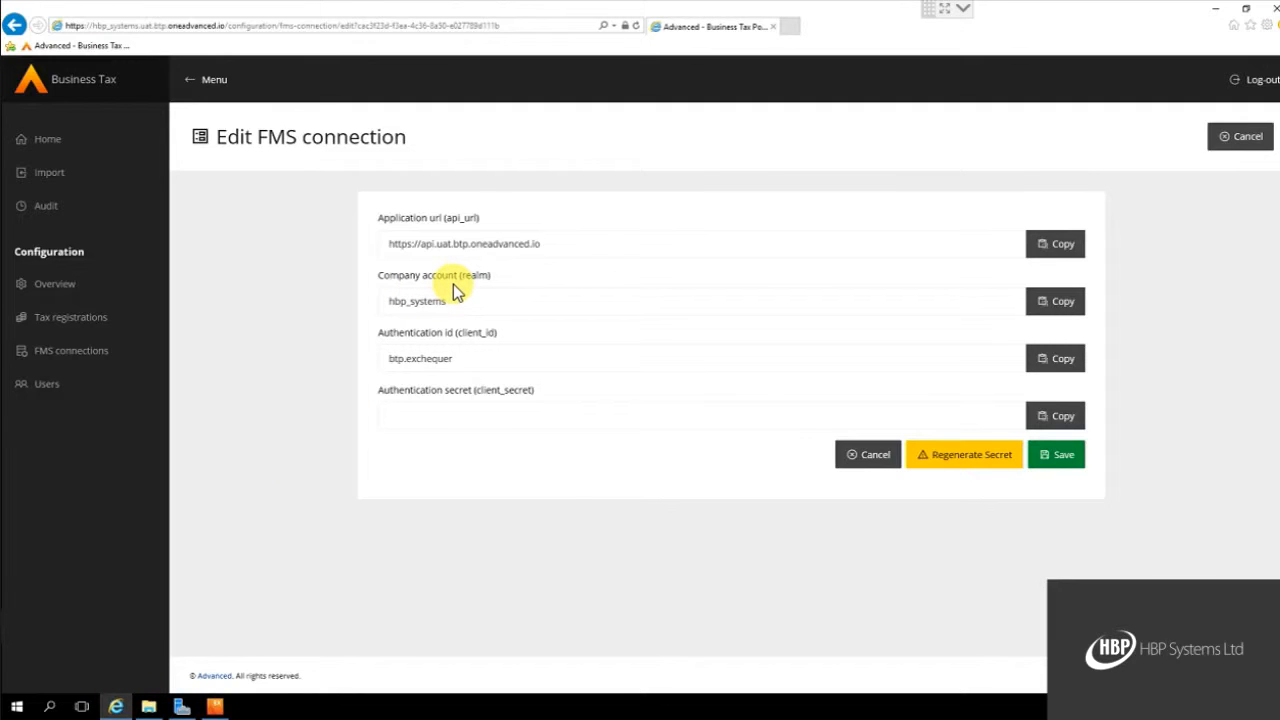
{"action": "left_click", "coordinate": [213, 707]}
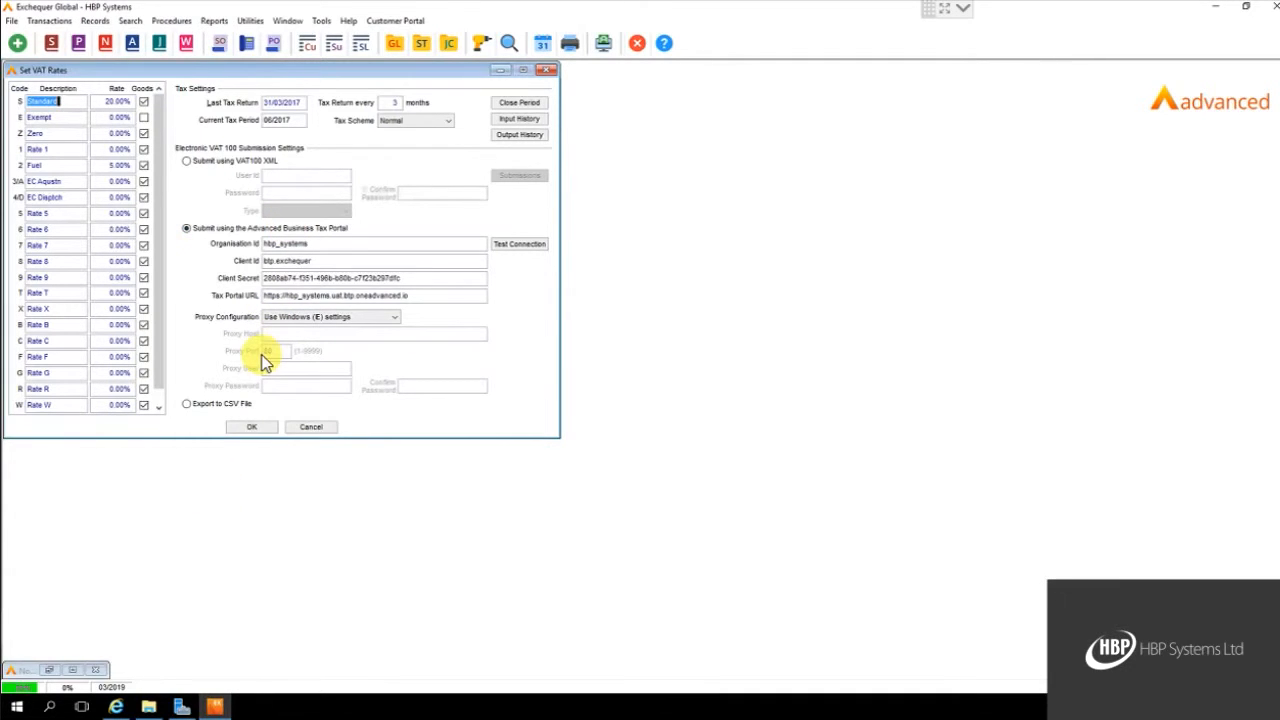
{"action": "left_click", "coordinate": [116, 707]}
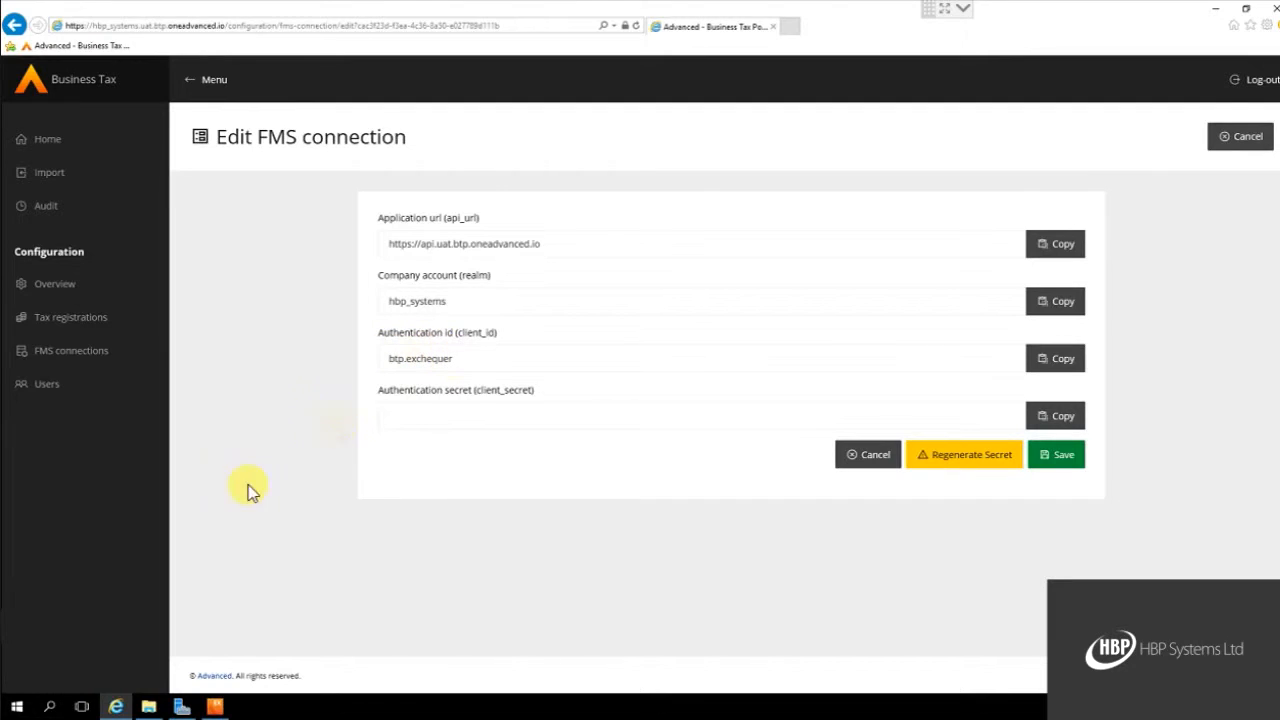
{"action": "left_click", "coordinate": [212, 706]}
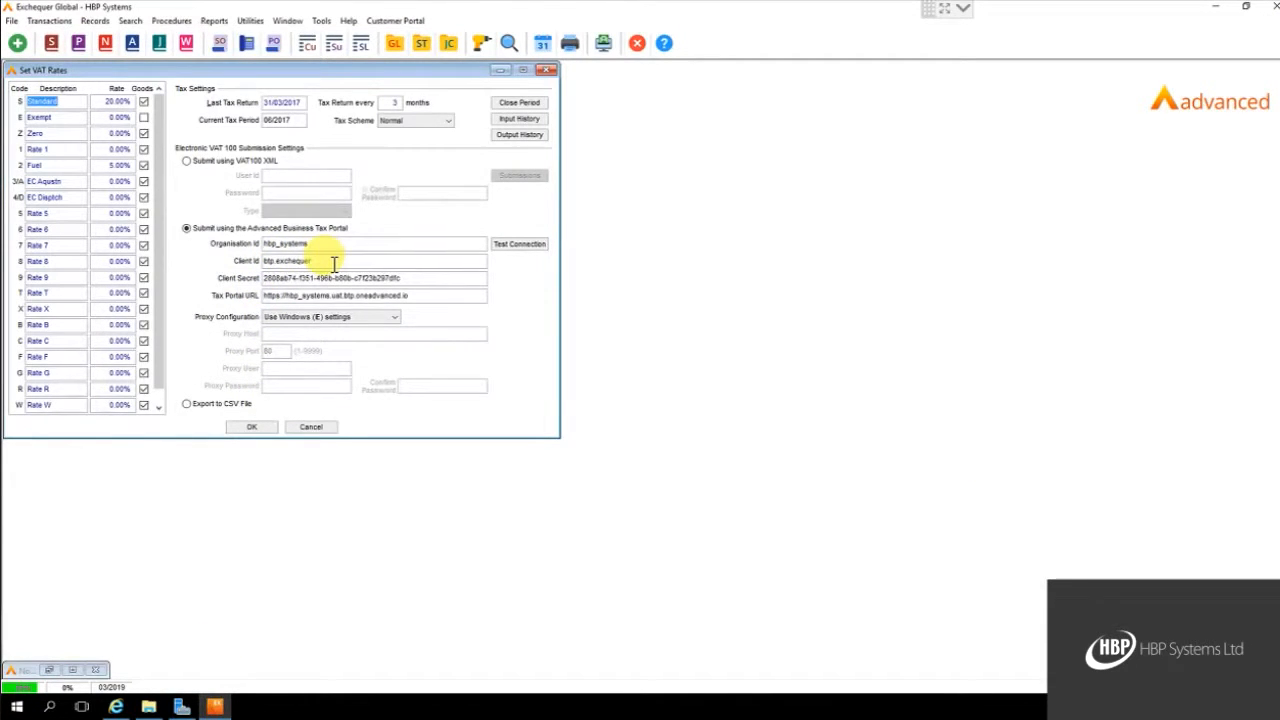
{"action": "left_click", "coordinate": [116, 706]}
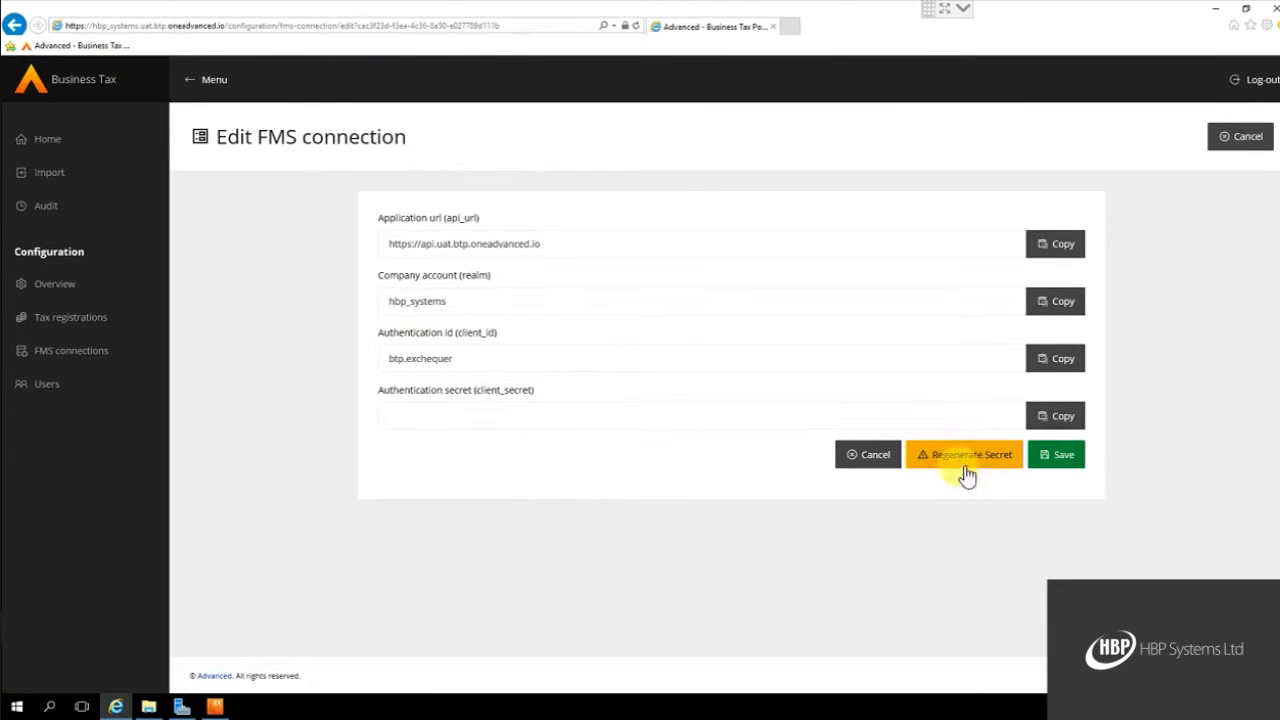
{"action": "left_click", "coordinate": [214, 706]}
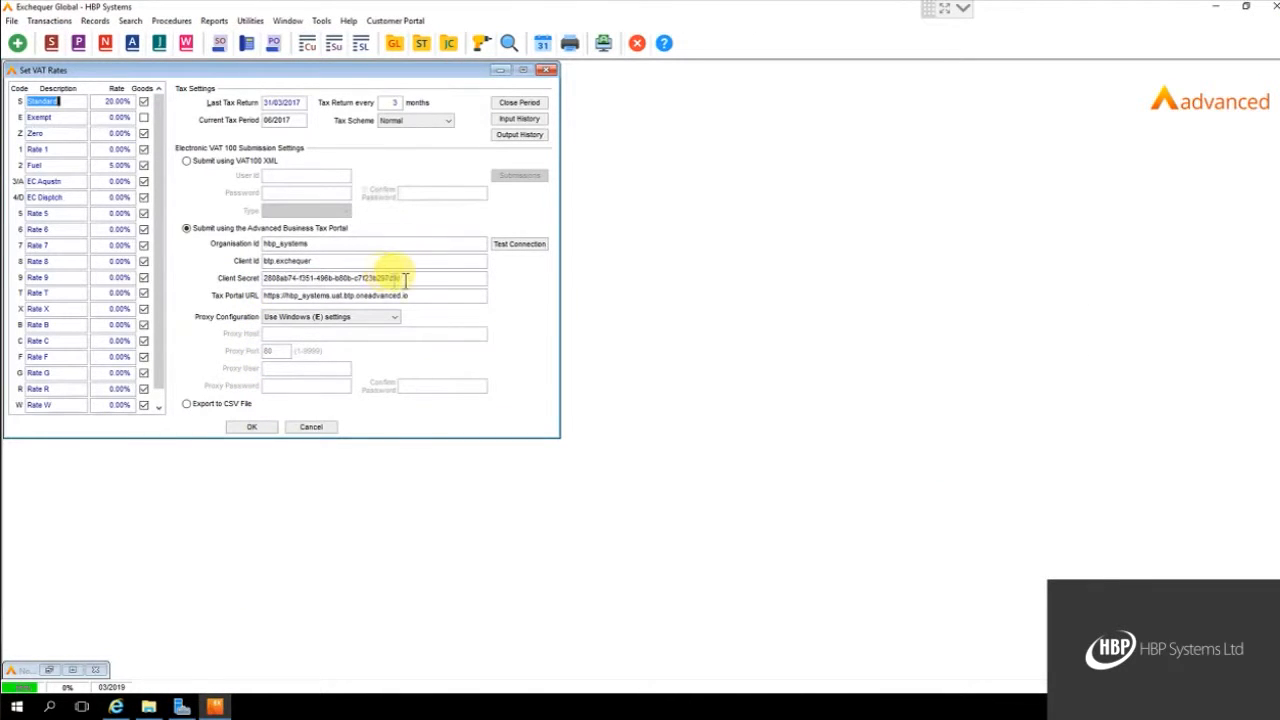
- Test Exchequer's connection to the Advanced Business Tax Portal and dismiss the result message
{"action": "left_click", "coordinate": [510, 244]}
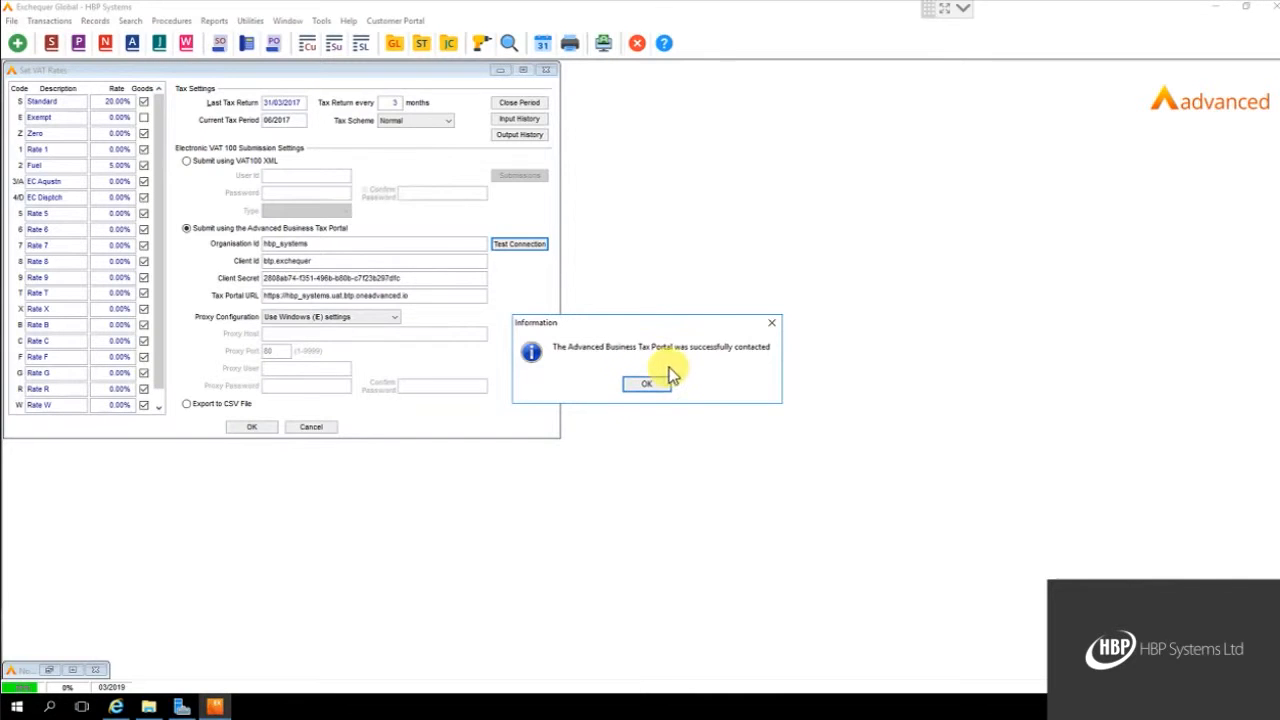
{"action": "left_click", "coordinate": [664, 384]}
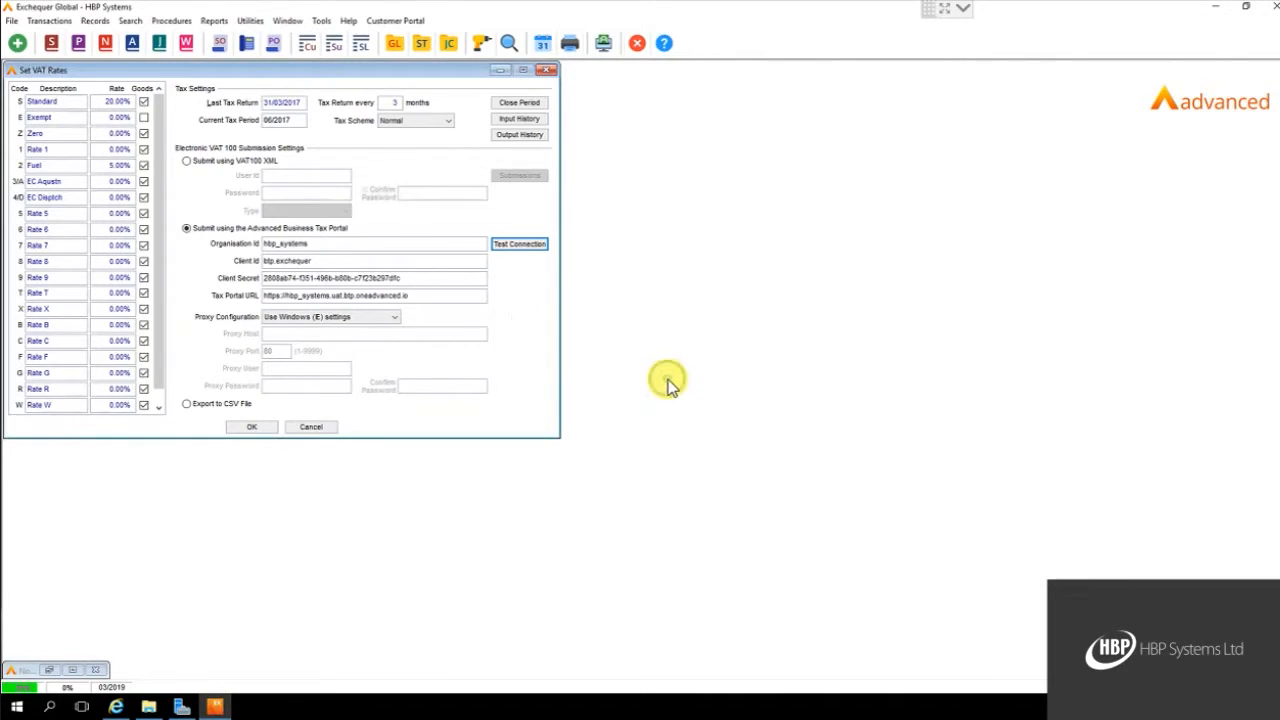
- Review the proxy configuration options for the Advanced Business Tax Portal, leave the selection as is and close VAT Setup without saving
{"action": "left_click", "coordinate": [355, 318]}
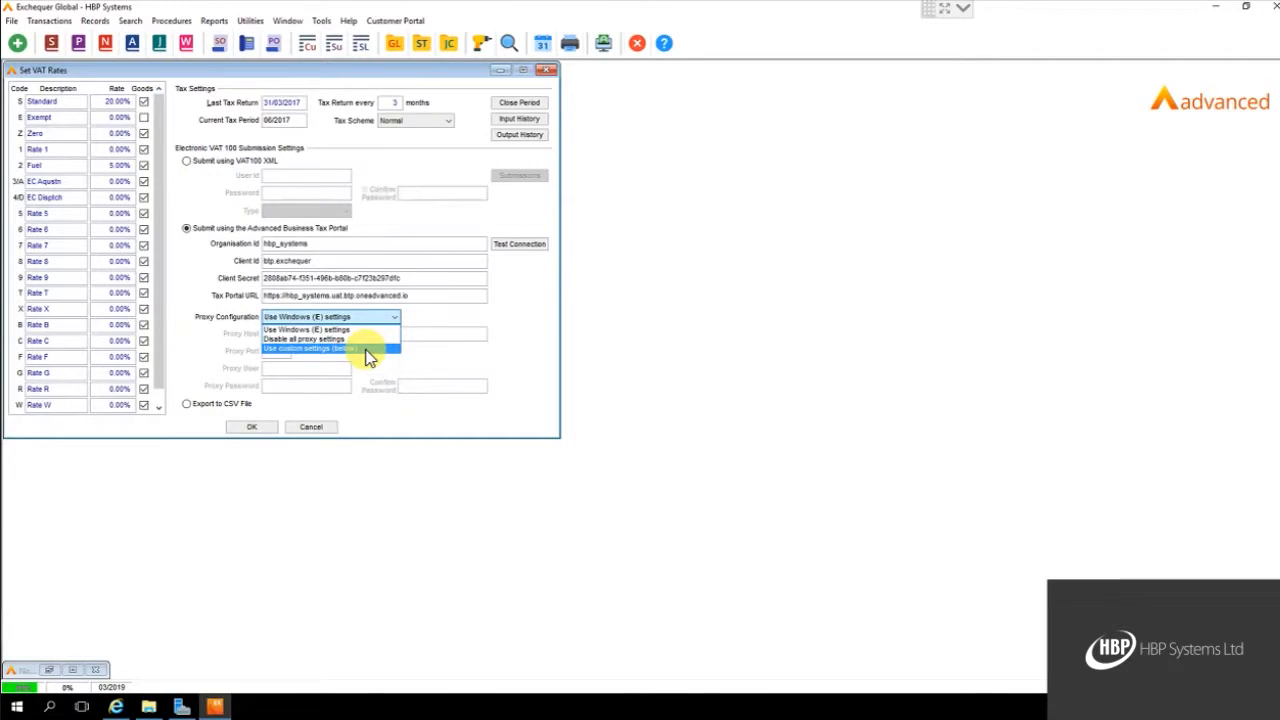
{"action": "left_click", "coordinate": [425, 322]}
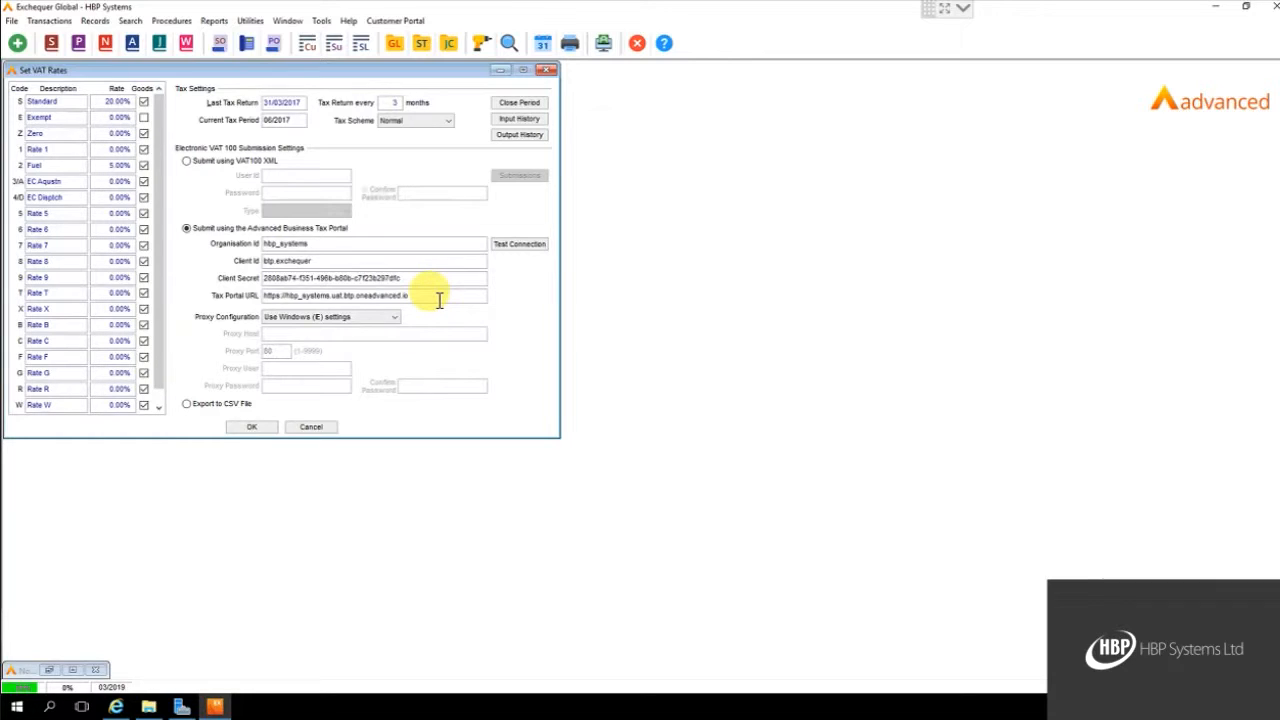
{"action": "left_click", "coordinate": [319, 428]}
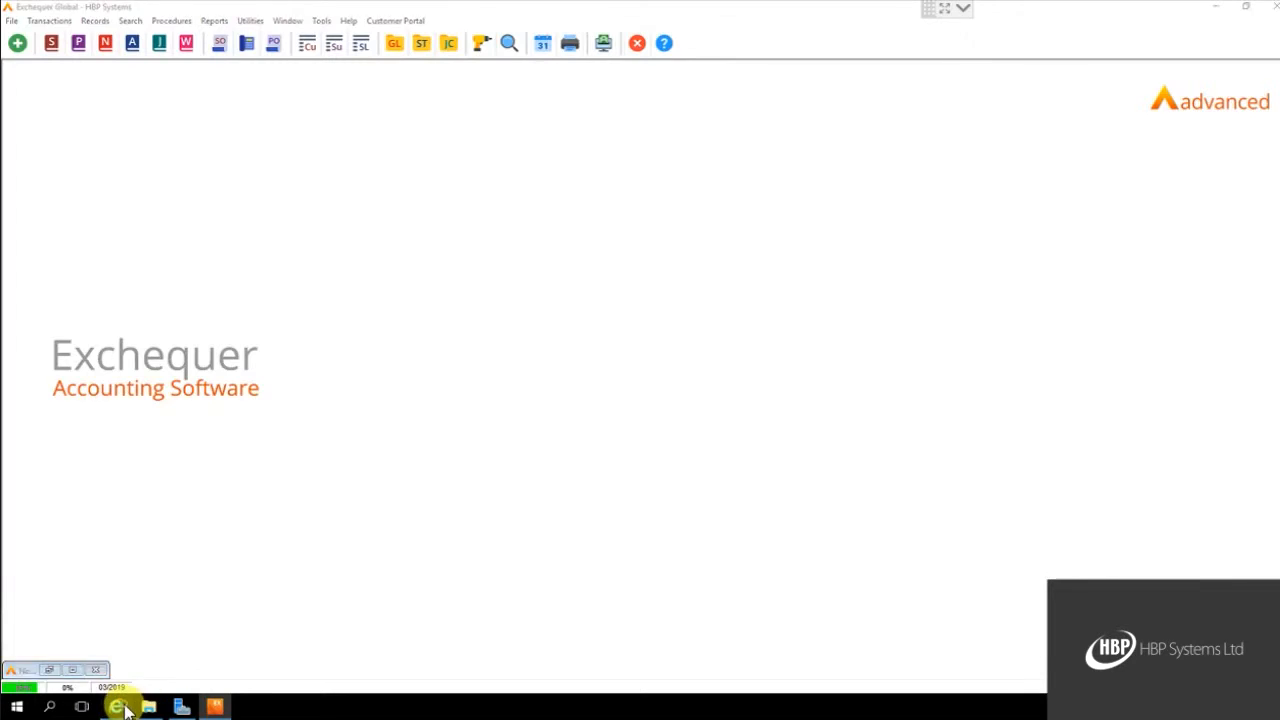
- Glance at the FMS connection in the Business Tax portal, return to Exchequer and reopen VAT Setup
{"action": "left_click", "coordinate": [118, 707]}
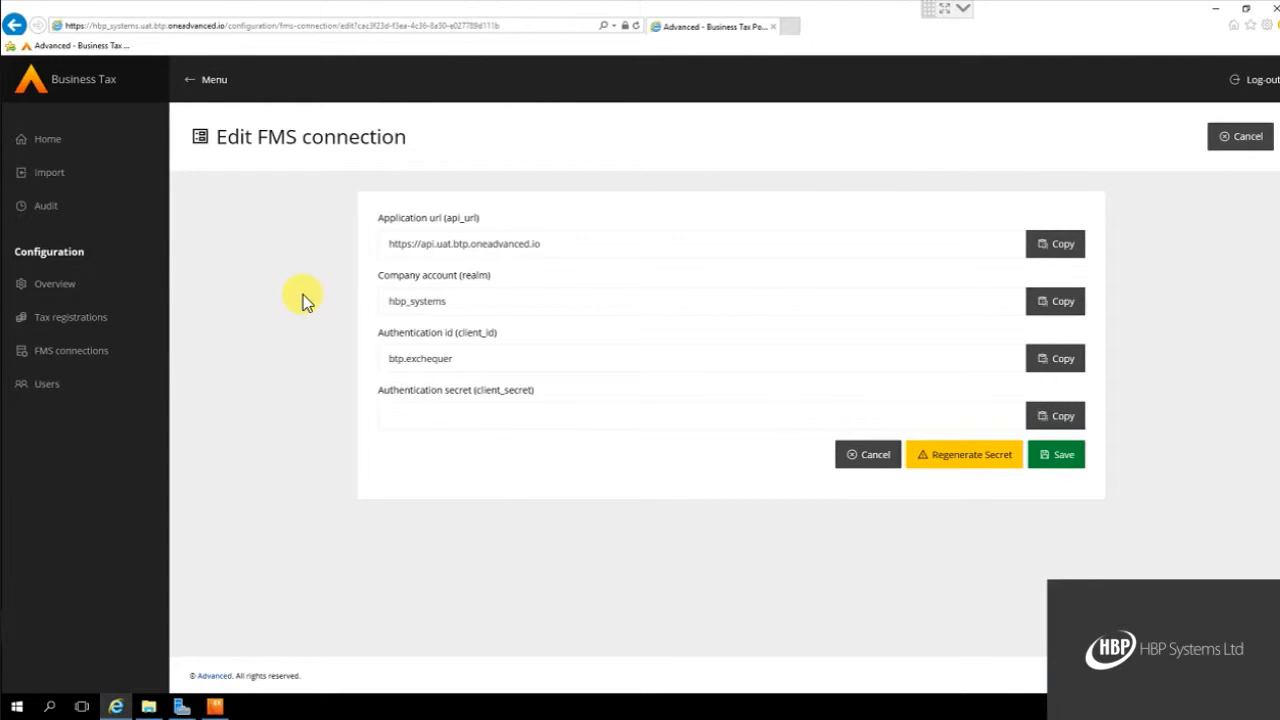
{"action": "left_click", "coordinate": [215, 706]}
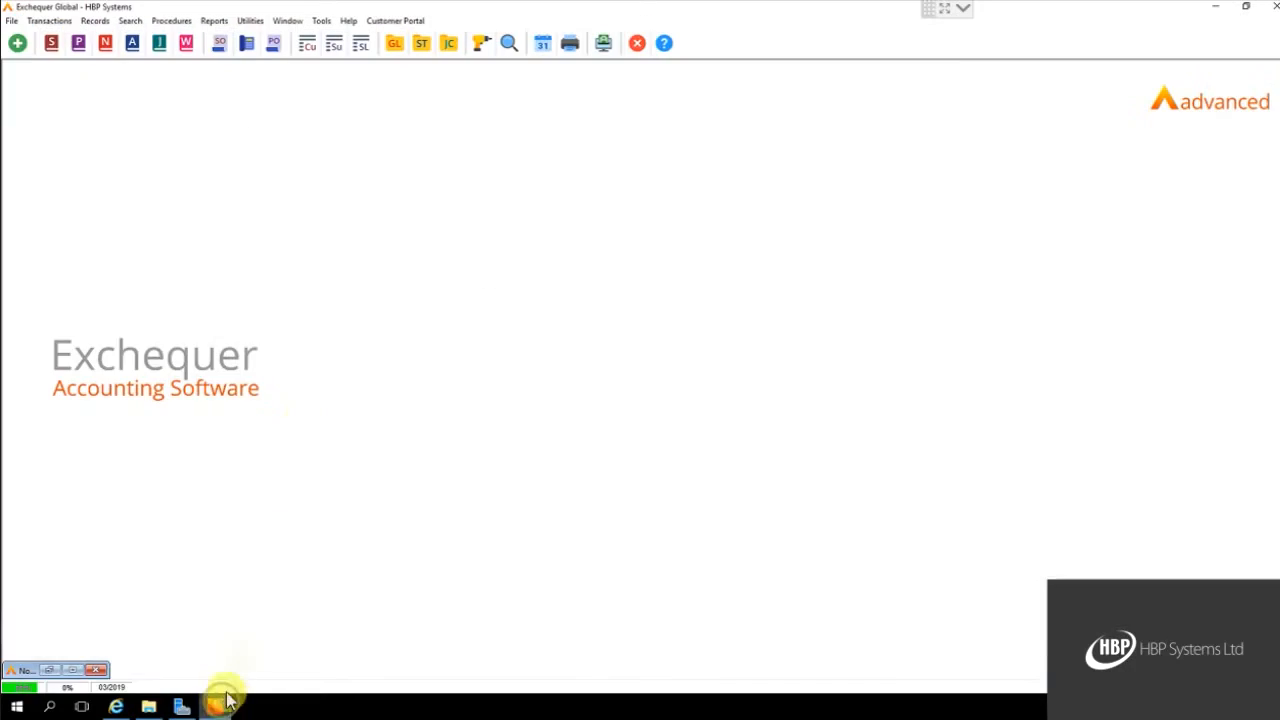
{"action": "left_click", "coordinate": [251, 22]}
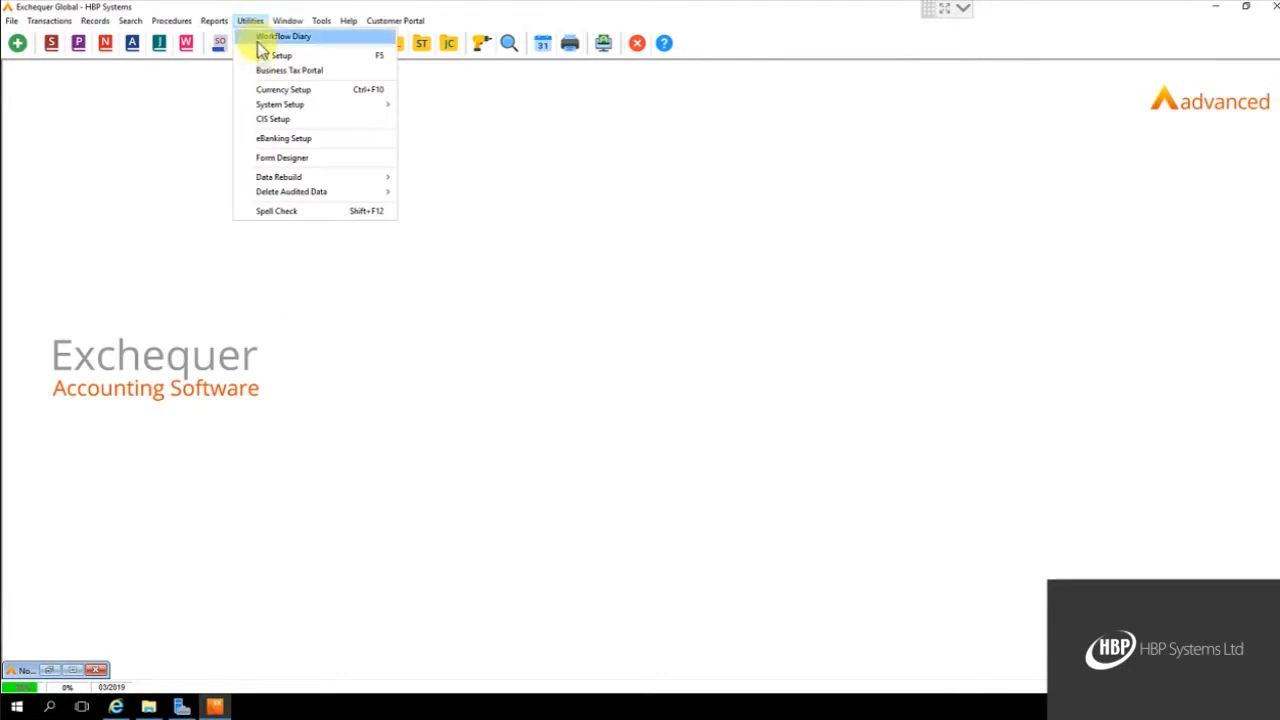
{"action": "left_click", "coordinate": [264, 34]}
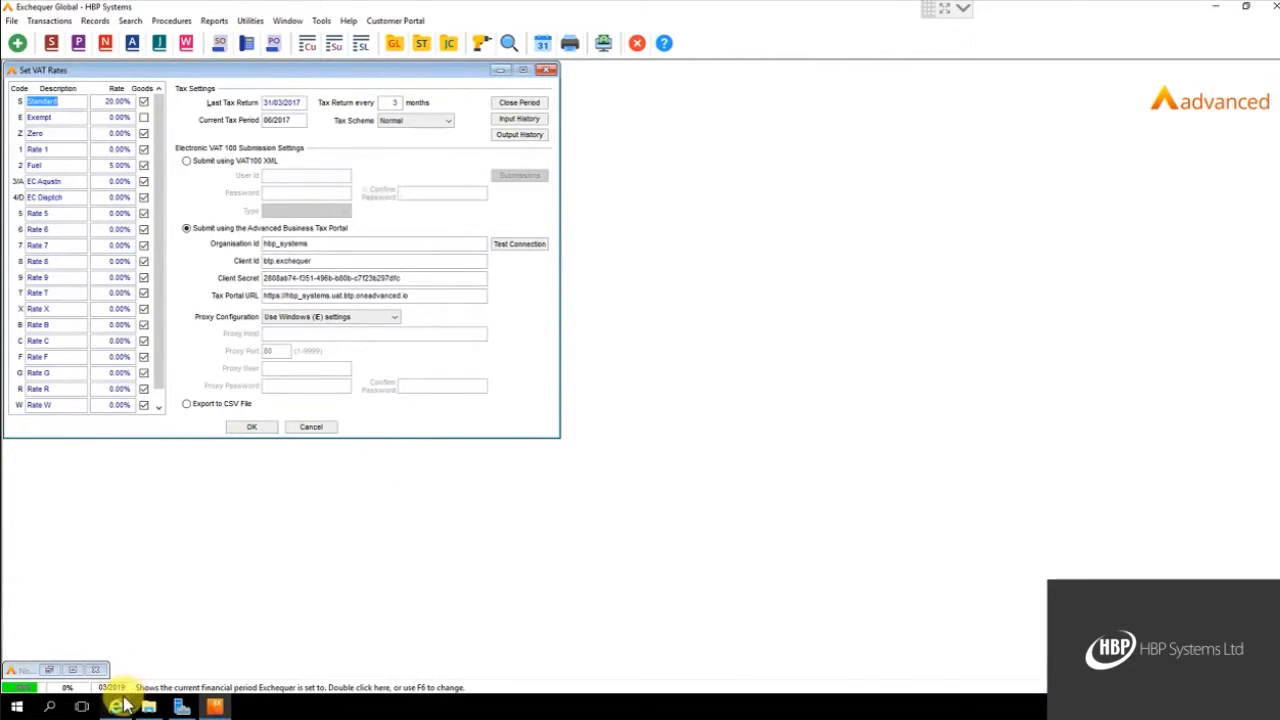
- Switch to the Business Tax portal, examine the fields and roles for adding a new user, and cancel without saving
{"action": "mouse_move", "coordinate": [119, 705]}
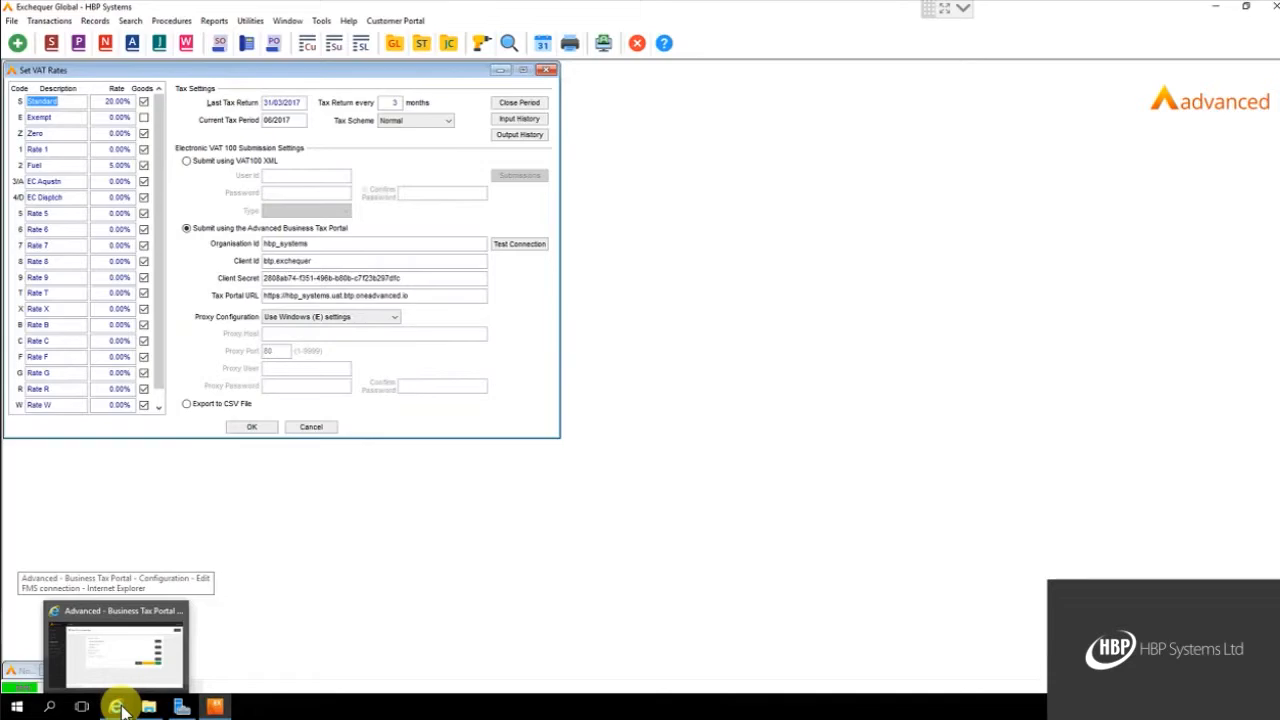
{"action": "left_click", "coordinate": [119, 706]}
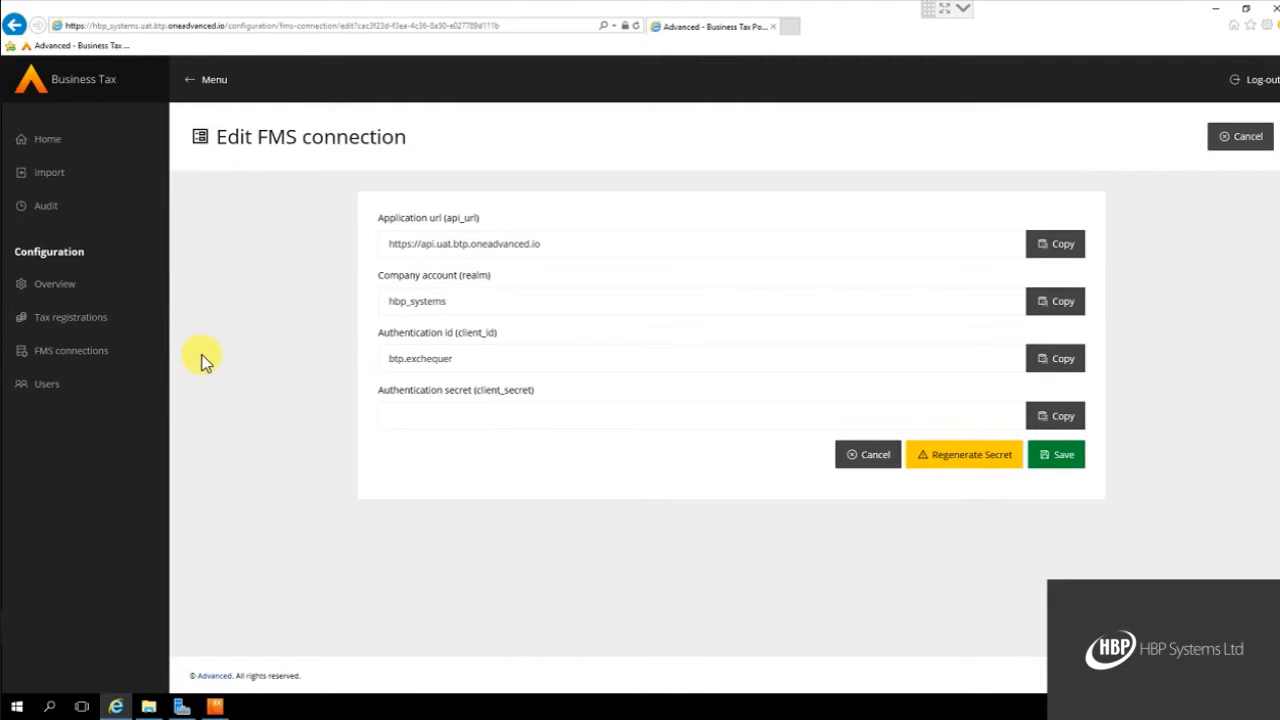
{"action": "left_click", "coordinate": [47, 385]}
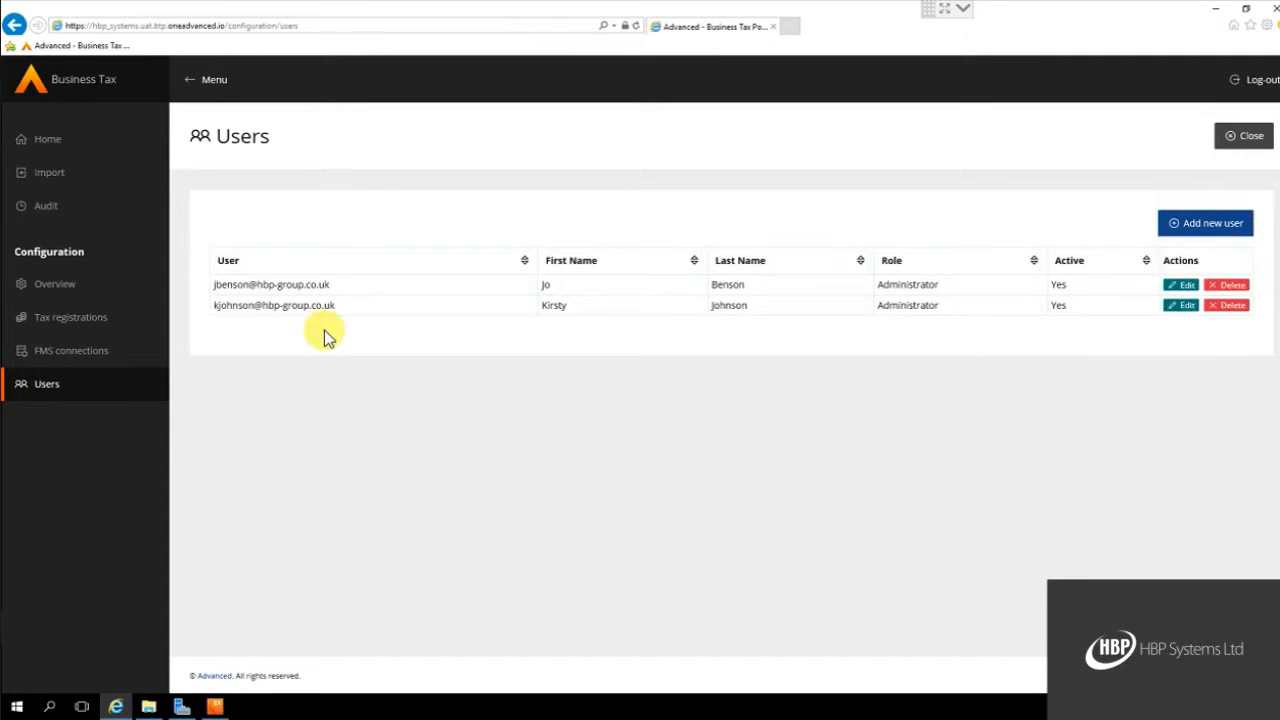
{"action": "left_click", "coordinate": [1209, 226]}
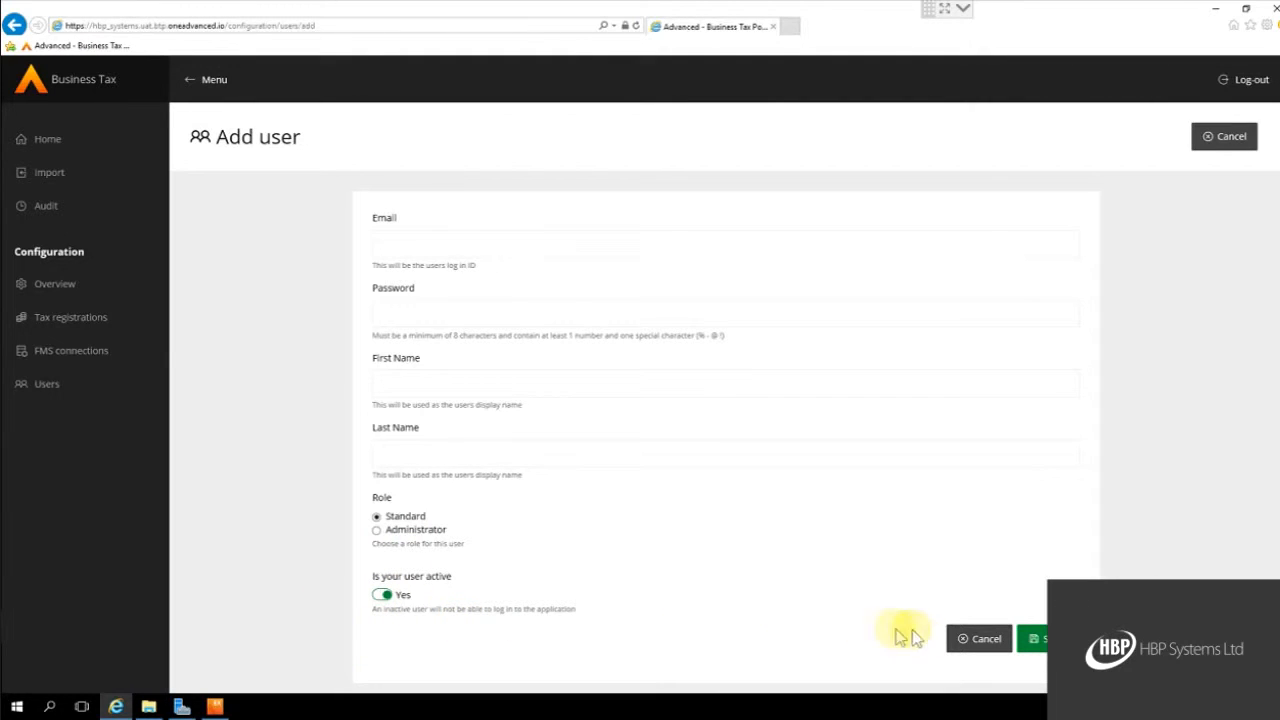
{"action": "left_click", "coordinate": [958, 640]}
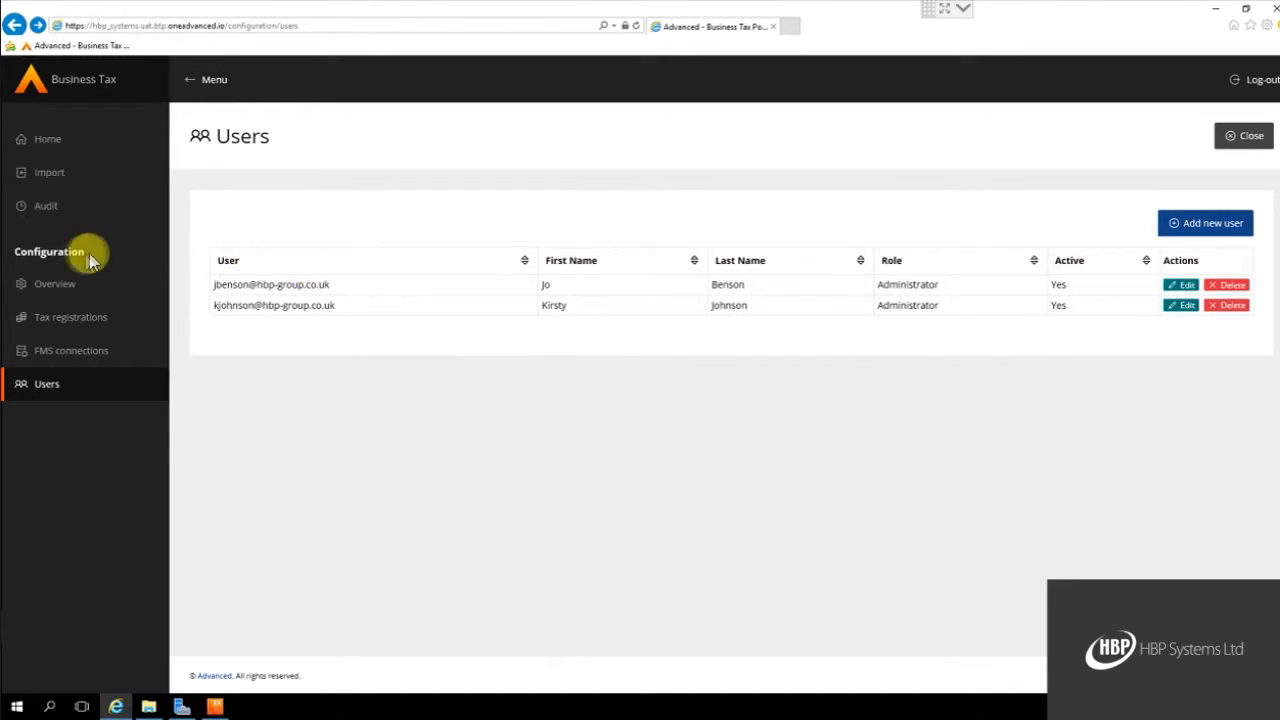
- Examine the error detail of import 9 in the portal's import library and close it
{"action": "left_click", "coordinate": [48, 174]}
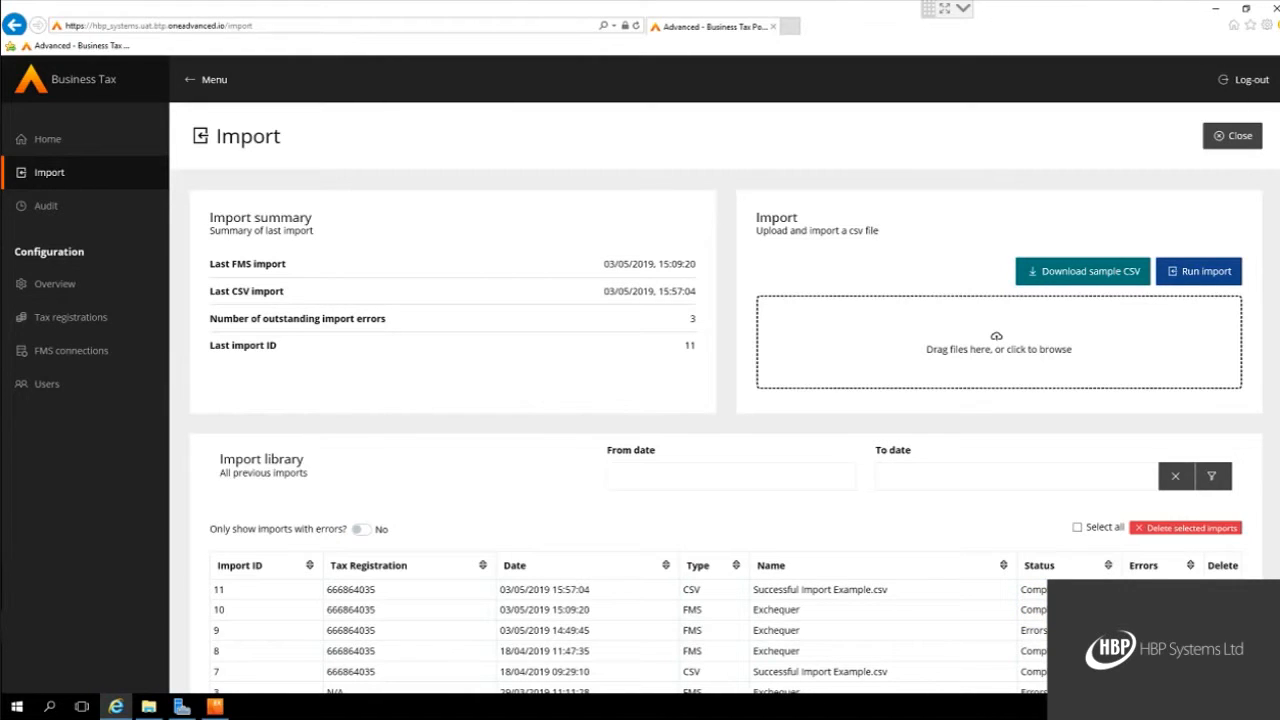
{"action": "left_click", "coordinate": [1144, 631]}
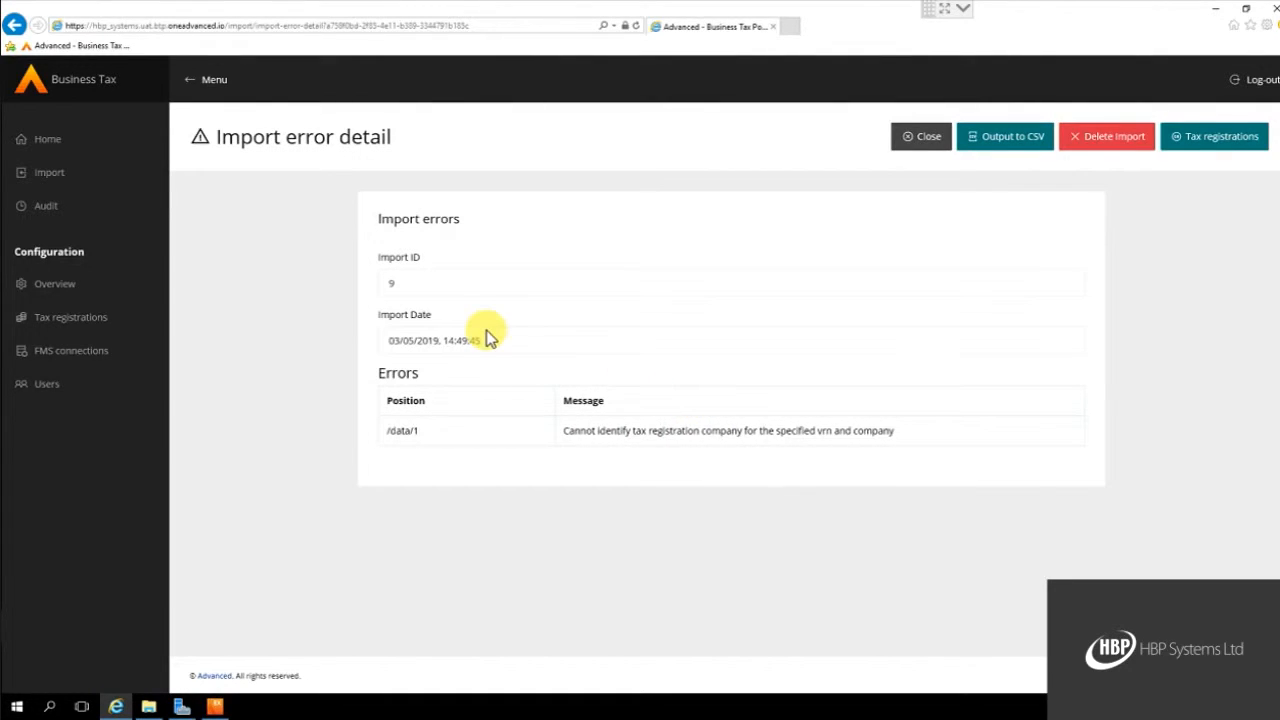
{"action": "left_click", "coordinate": [920, 146]}
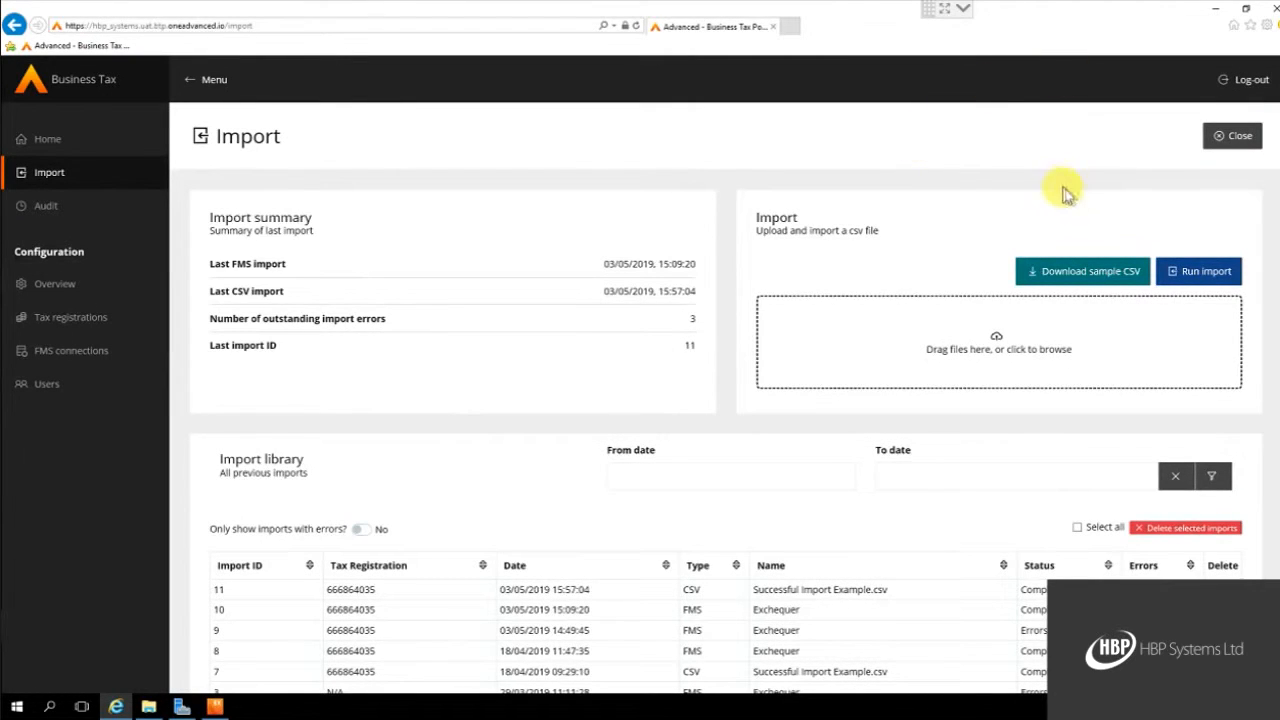
- Download the sample import CSV and save it to the Desktop as sample, replacing the existing file
{"action": "left_click", "coordinate": [1082, 276]}
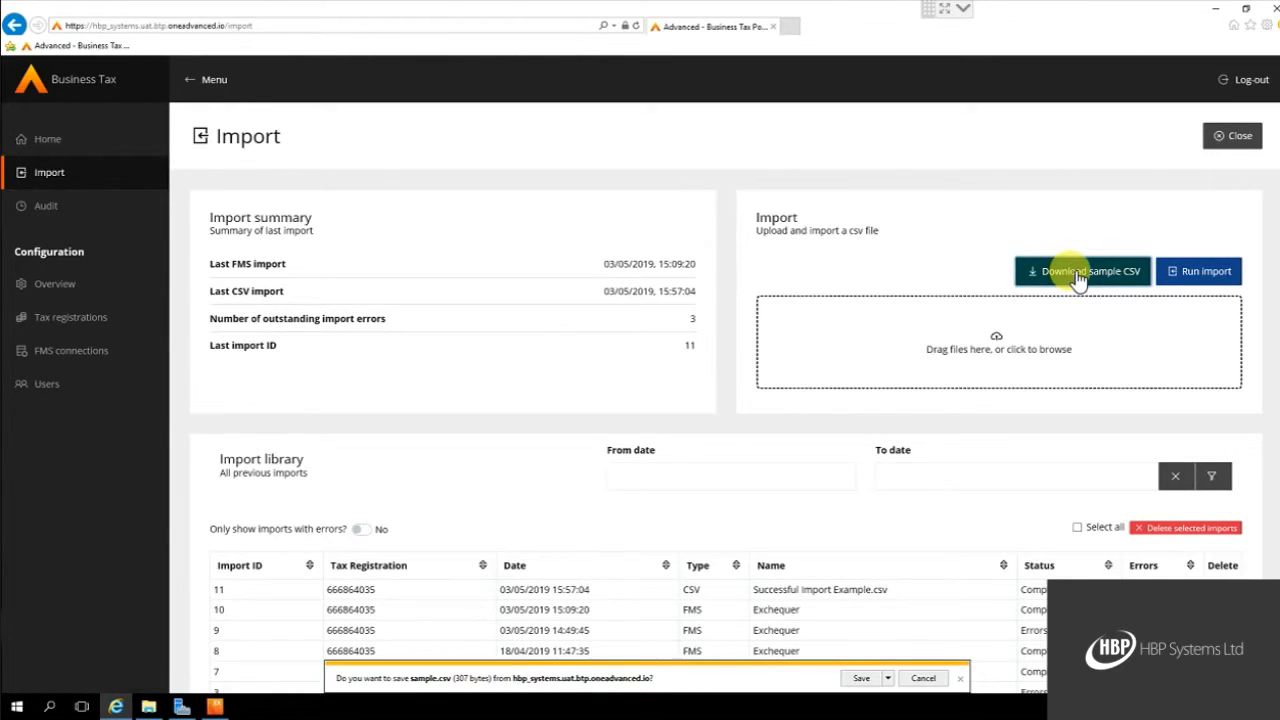
{"action": "left_click", "coordinate": [887, 678]}
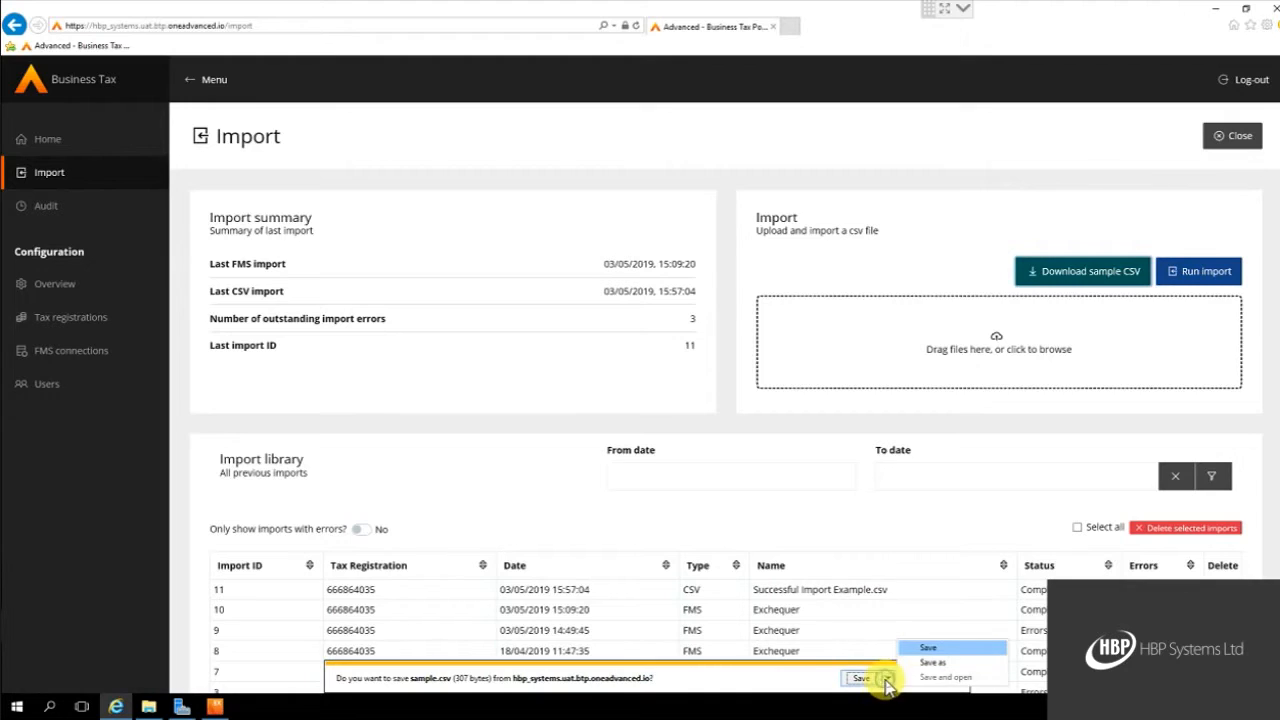
{"action": "left_click", "coordinate": [912, 663]}
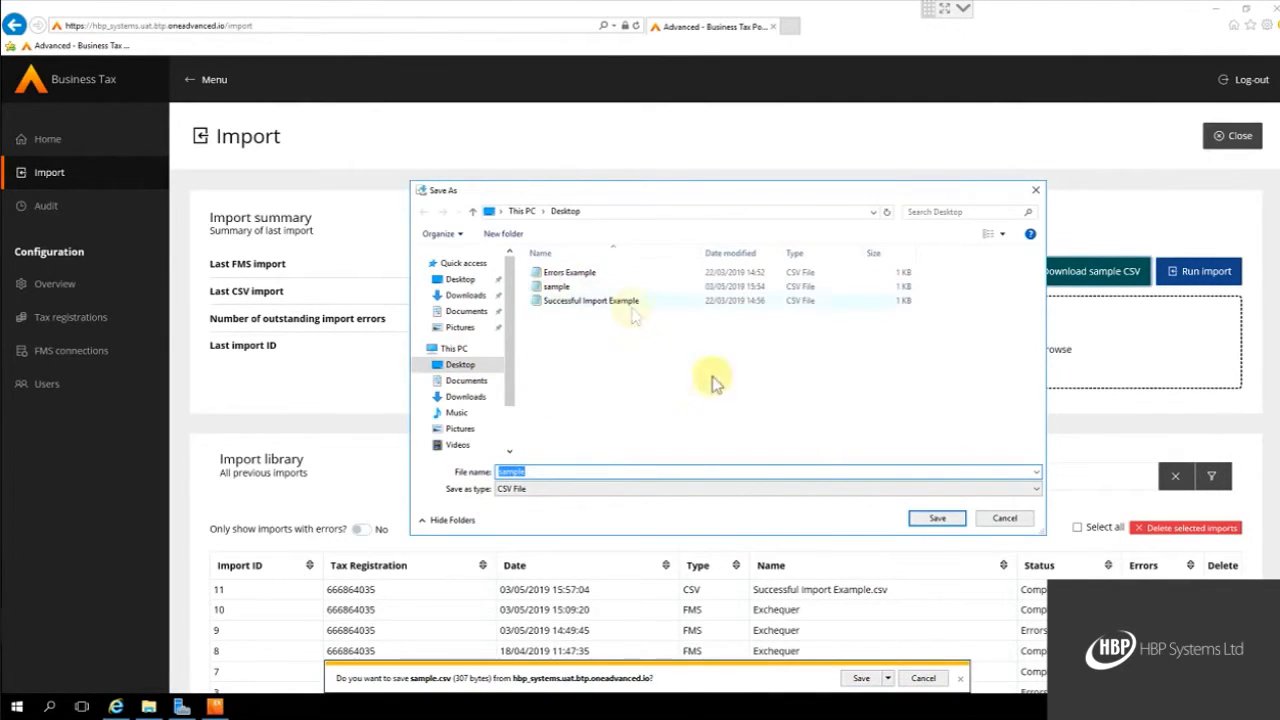
{"action": "left_click", "coordinate": [932, 520]}
{"action": "left_click", "coordinate": [722, 353]}
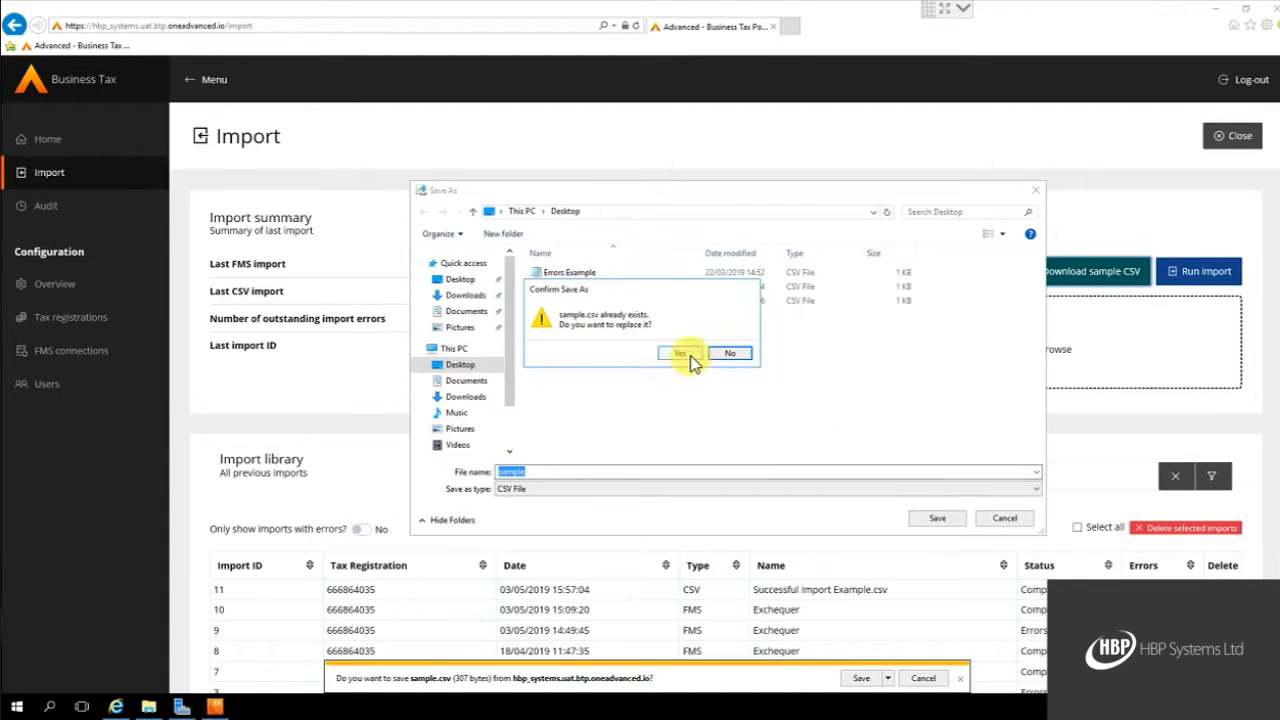
- Minimise the open windows, open the sample file from the desktop, examine its column headings and close it
{"action": "left_click", "coordinate": [1217, 13]}
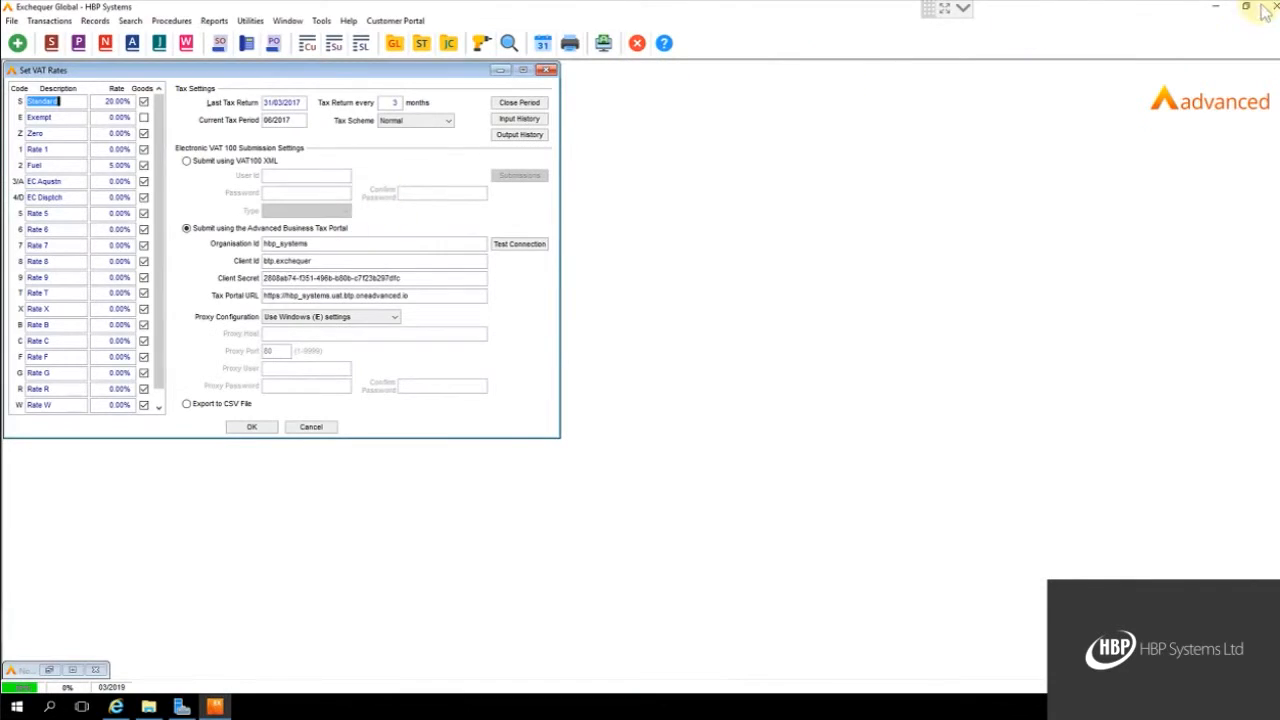
{"action": "left_click", "coordinate": [1220, 8]}
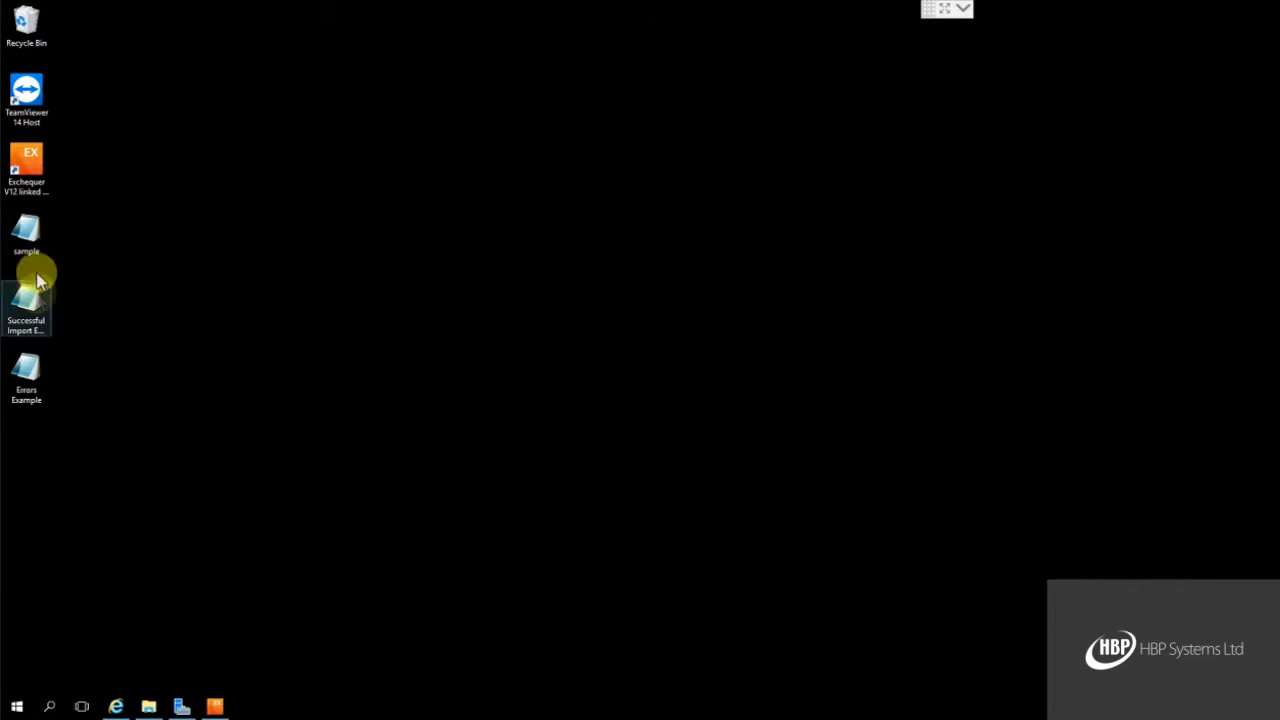
{"action": "double_click", "coordinate": [30, 238]}
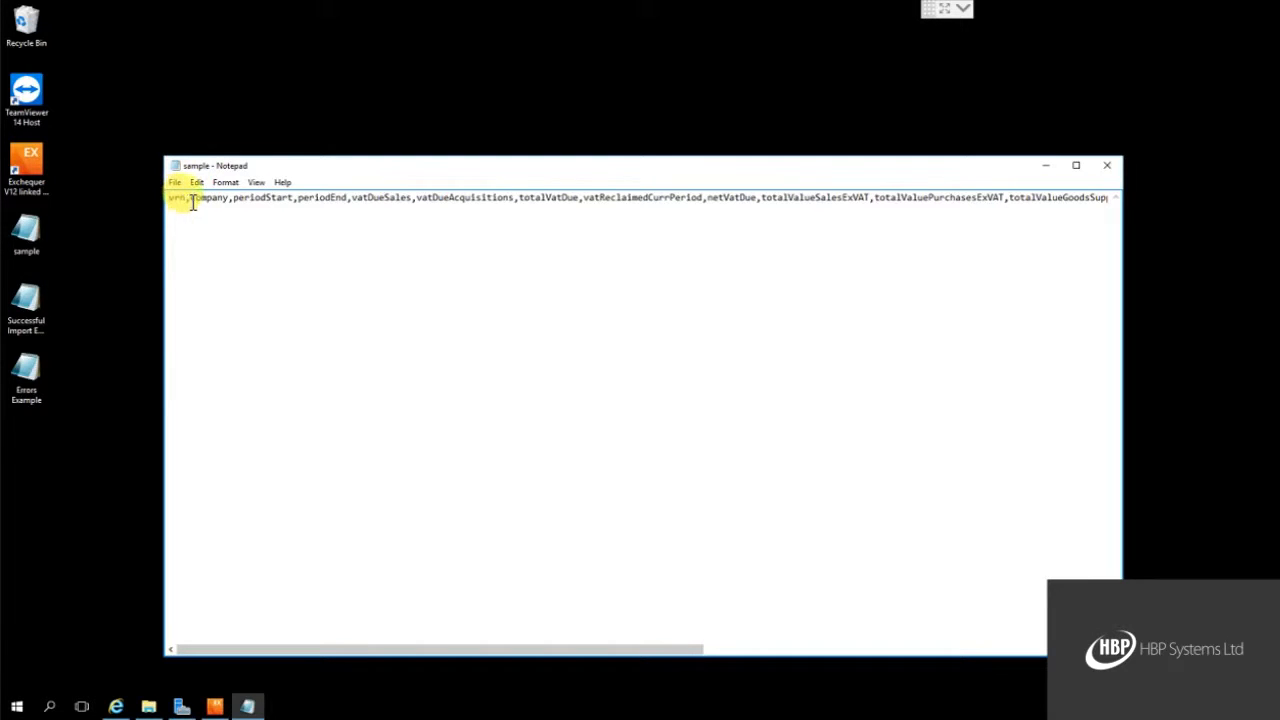
{"action": "double_click", "coordinate": [226, 201]}
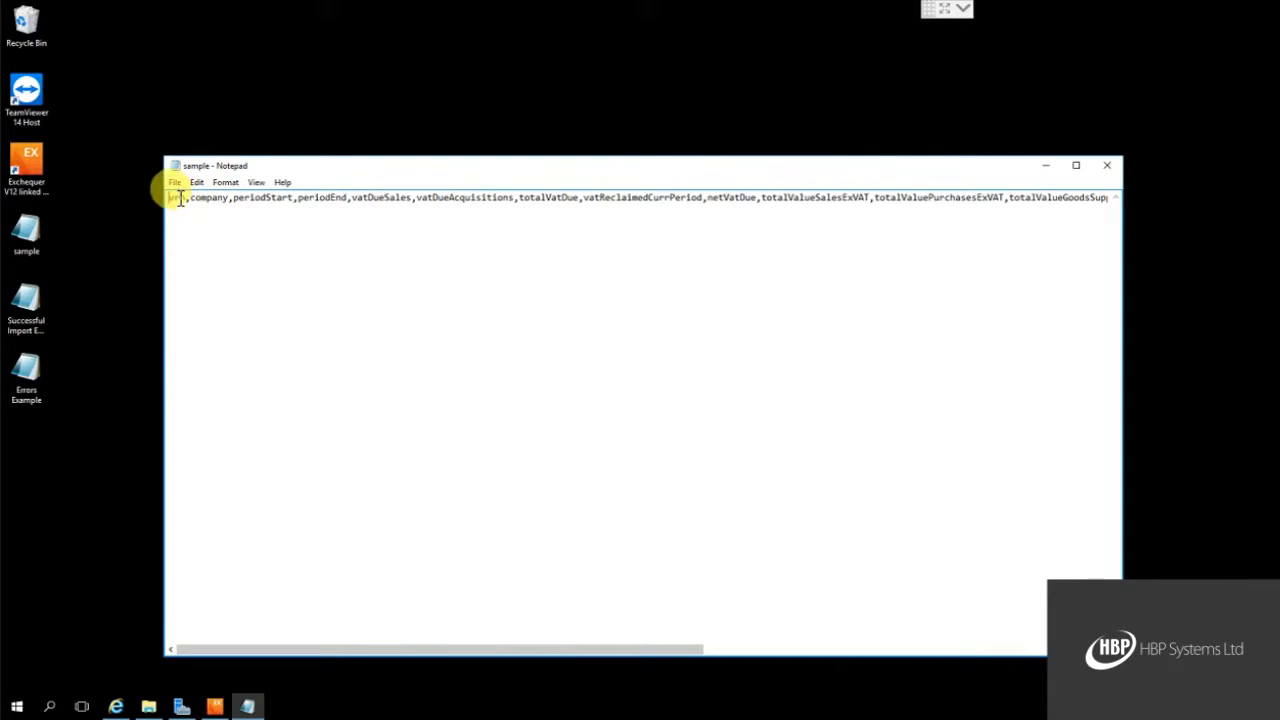
{"action": "left_click_drag", "start_coordinate": [184, 201], "coordinate": [213, 203]}
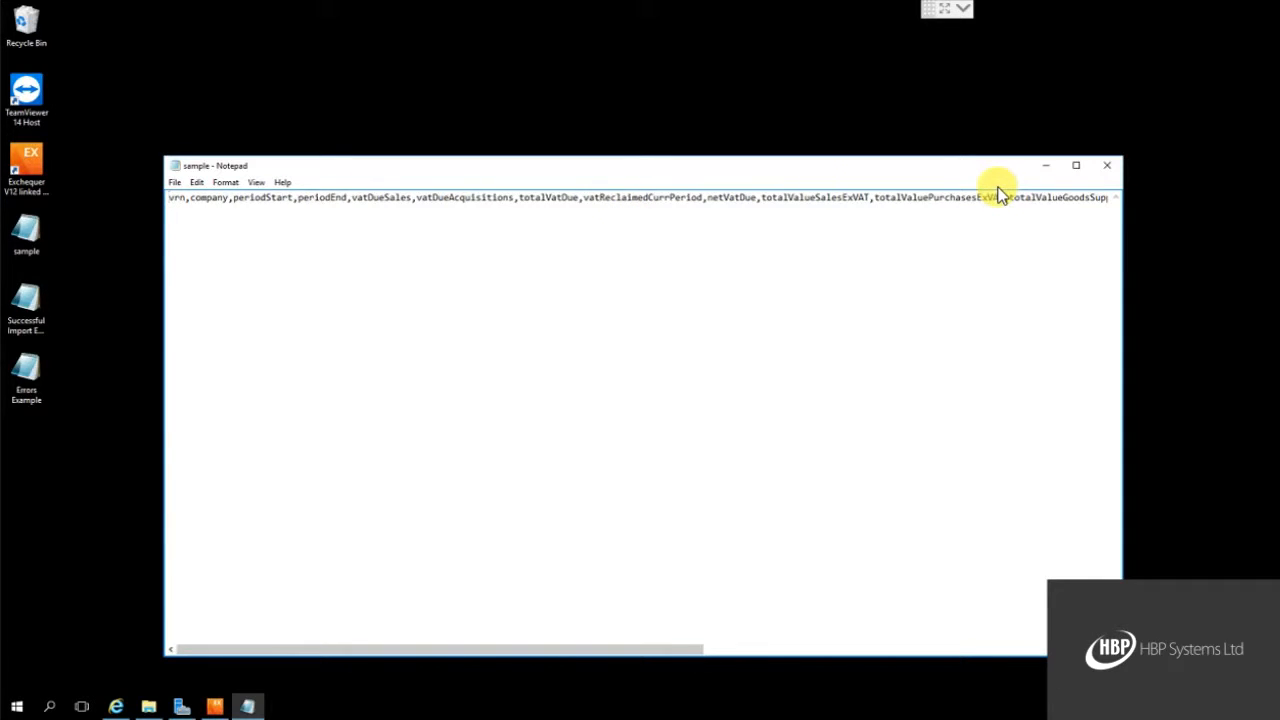
{"action": "left_click", "coordinate": [1107, 165]}
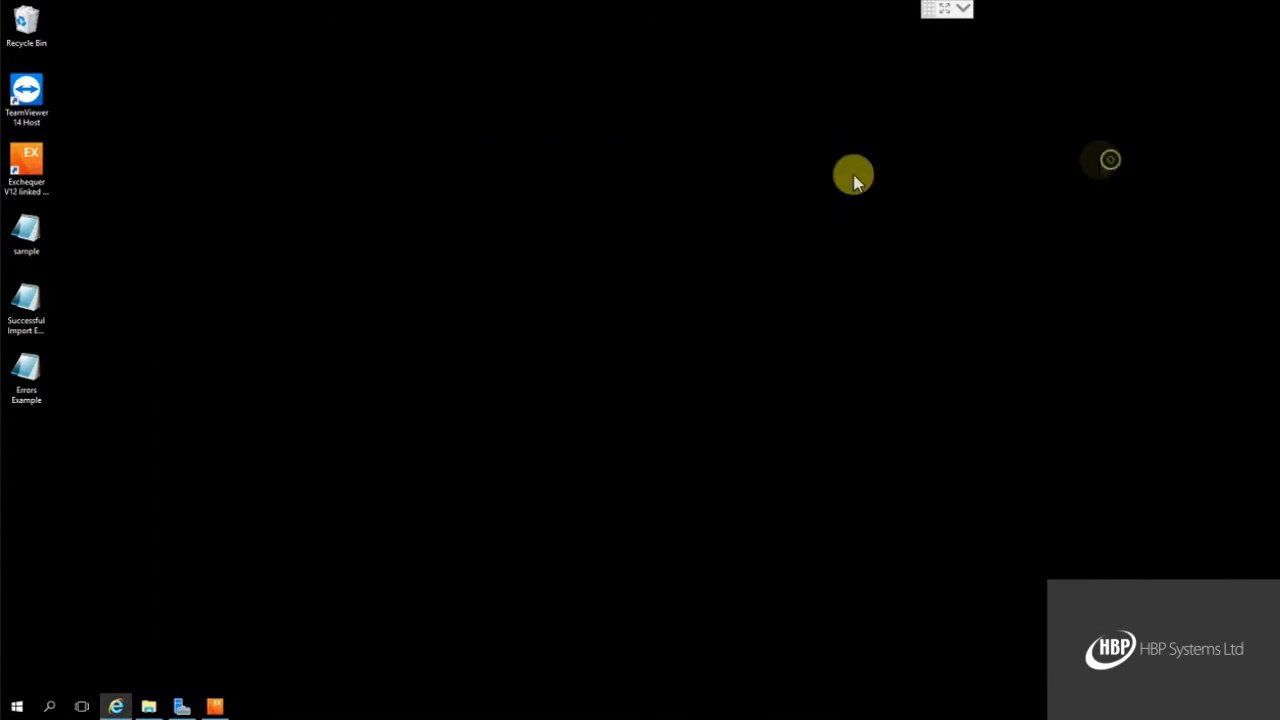
- Review the VAT data in the Successful Import Example file, close it, return to the portal and dismiss the download notice
{"action": "double_click", "coordinate": [30, 312]}
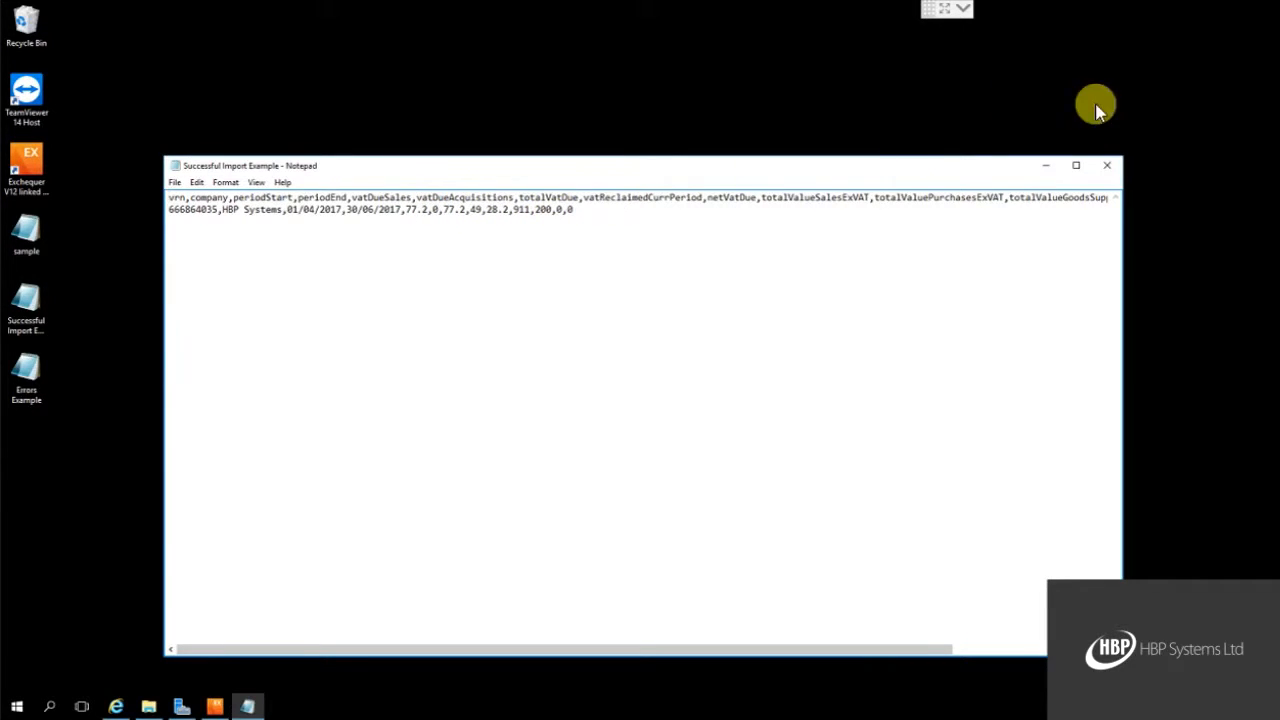
{"action": "left_click", "coordinate": [1107, 168]}
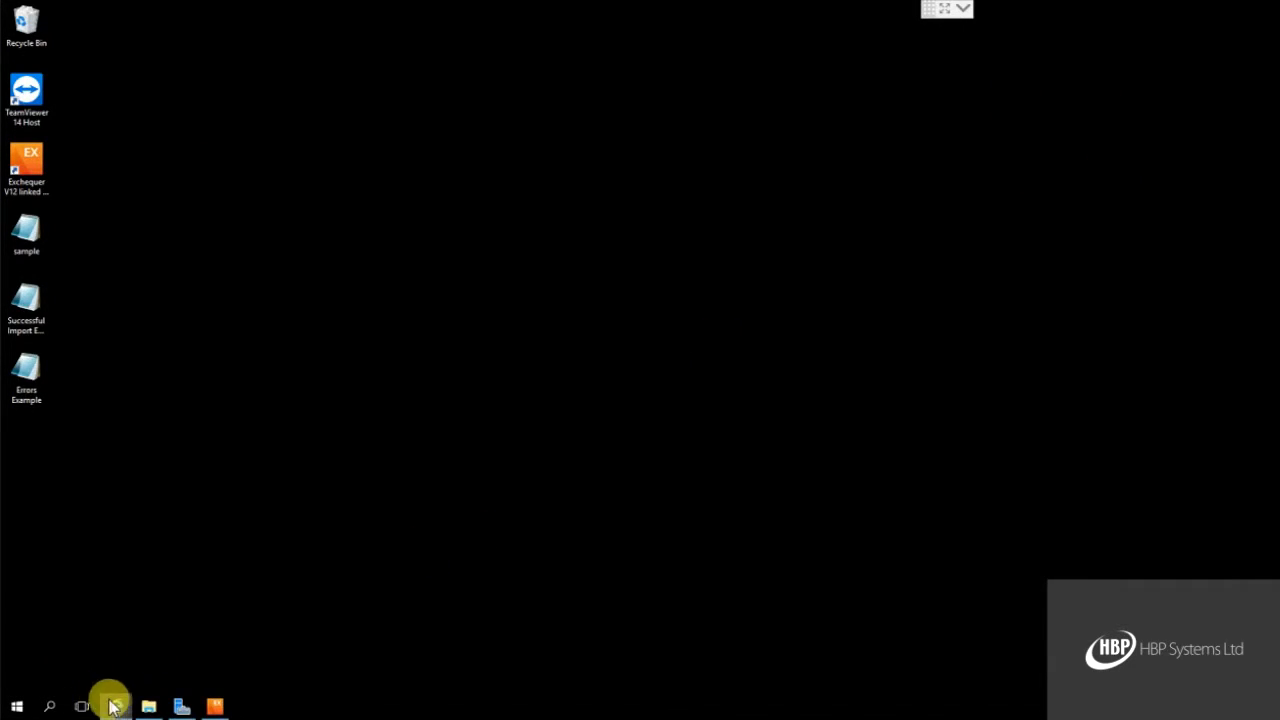
{"action": "left_click", "coordinate": [115, 706]}
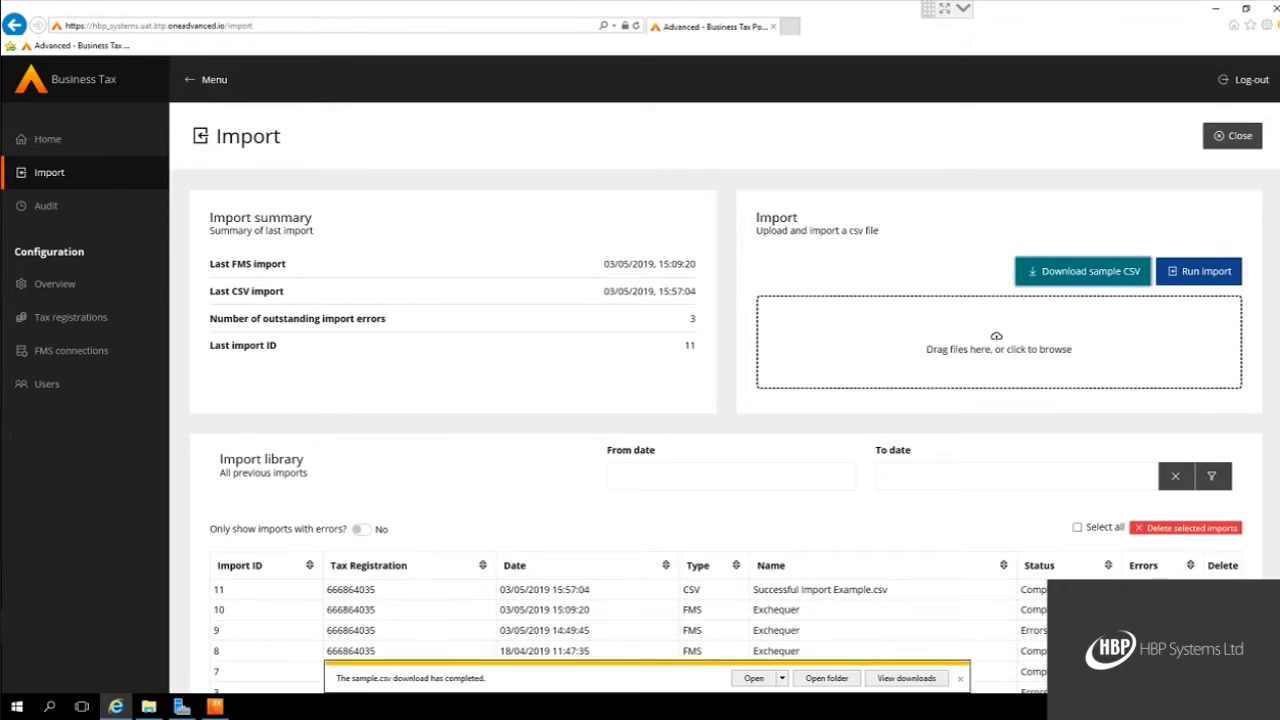
{"action": "left_click", "coordinate": [957, 679]}
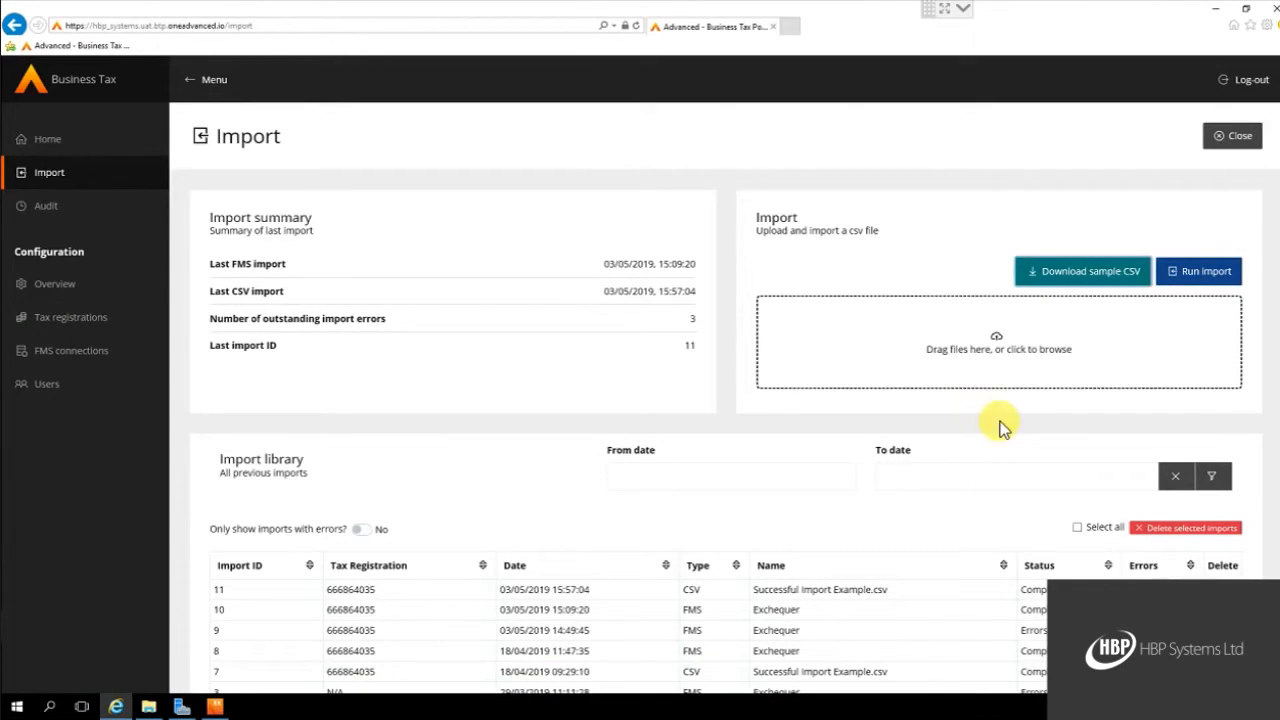
- Select Successful Import Example.csv from the Desktop as the upload file and run the CSV import
{"action": "left_click", "coordinate": [970, 348]}
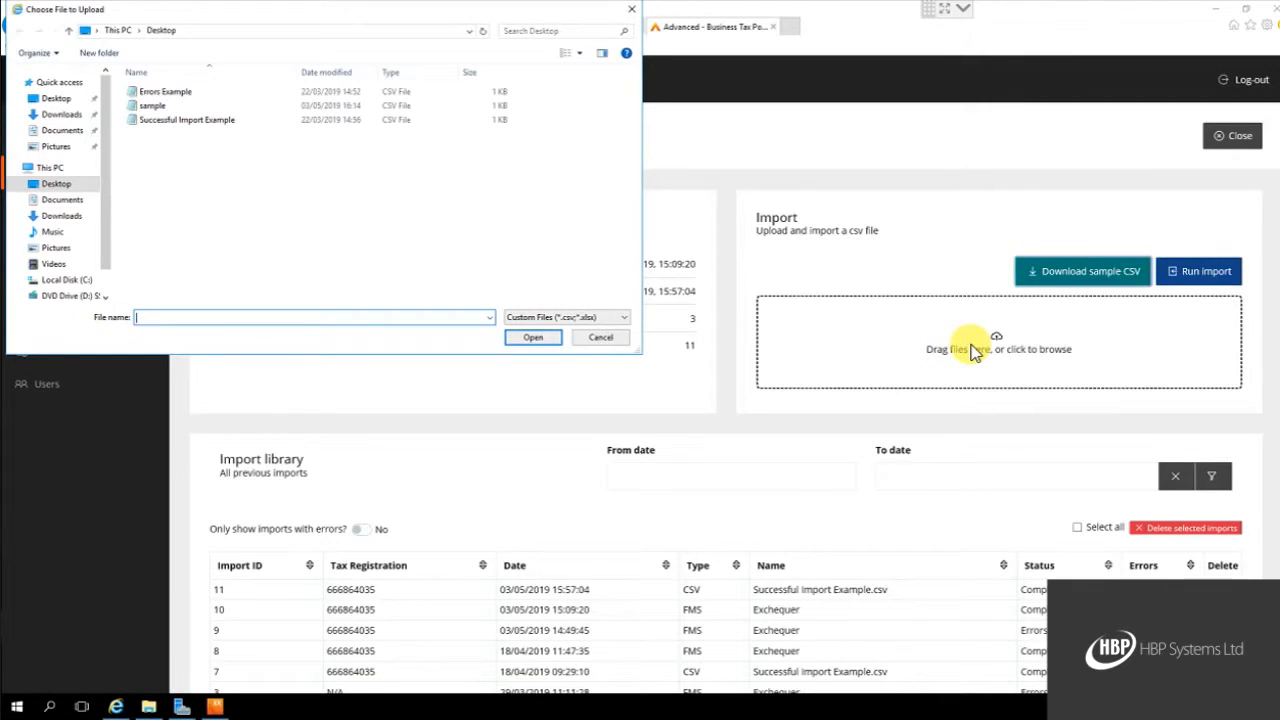
{"action": "left_click", "coordinate": [183, 122]}
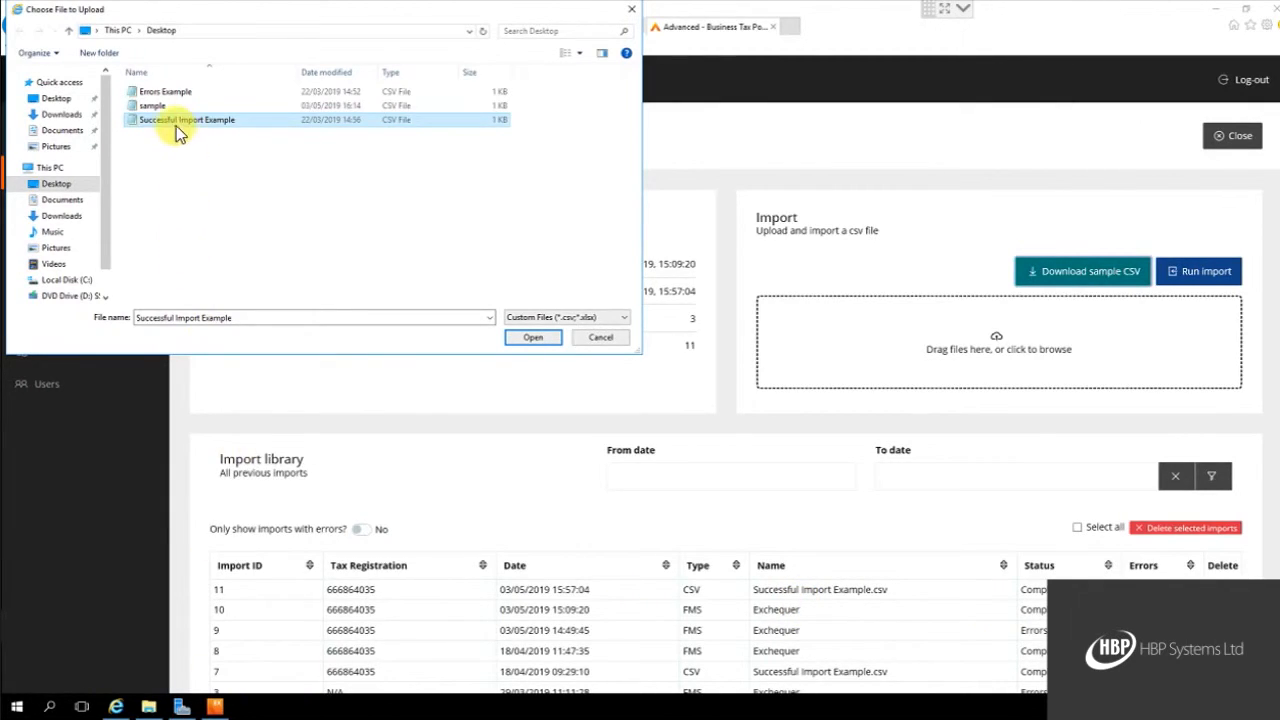
{"action": "left_click", "coordinate": [533, 340]}
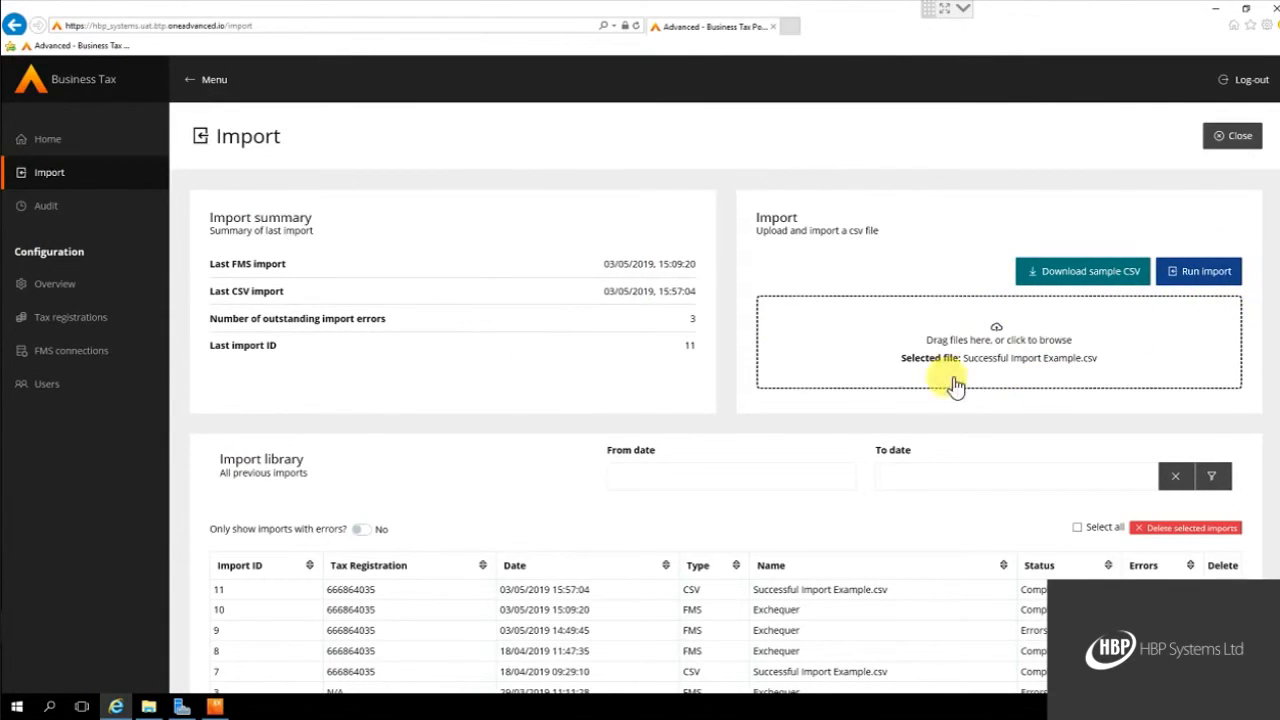
{"action": "left_click", "coordinate": [1211, 274]}
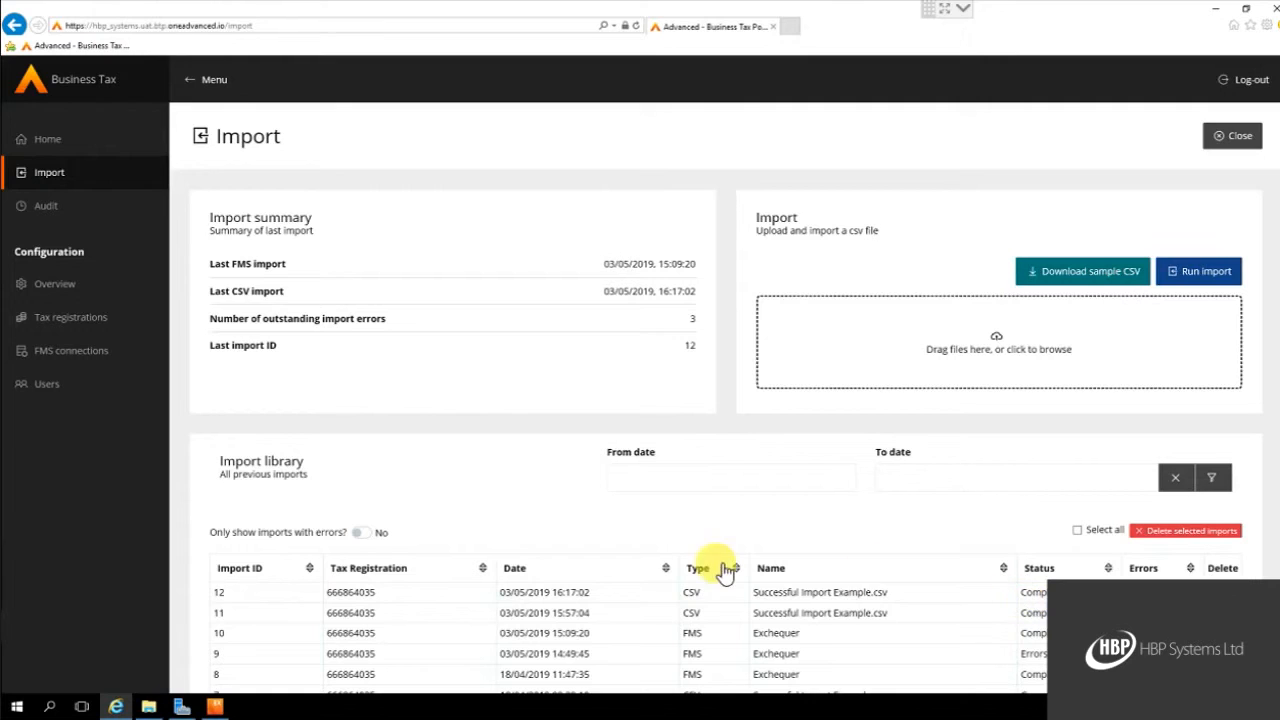
- Check the United Kingdom return on the portal's Tax Returns page and switch back to Exchequer
{"action": "left_click", "coordinate": [48, 141]}
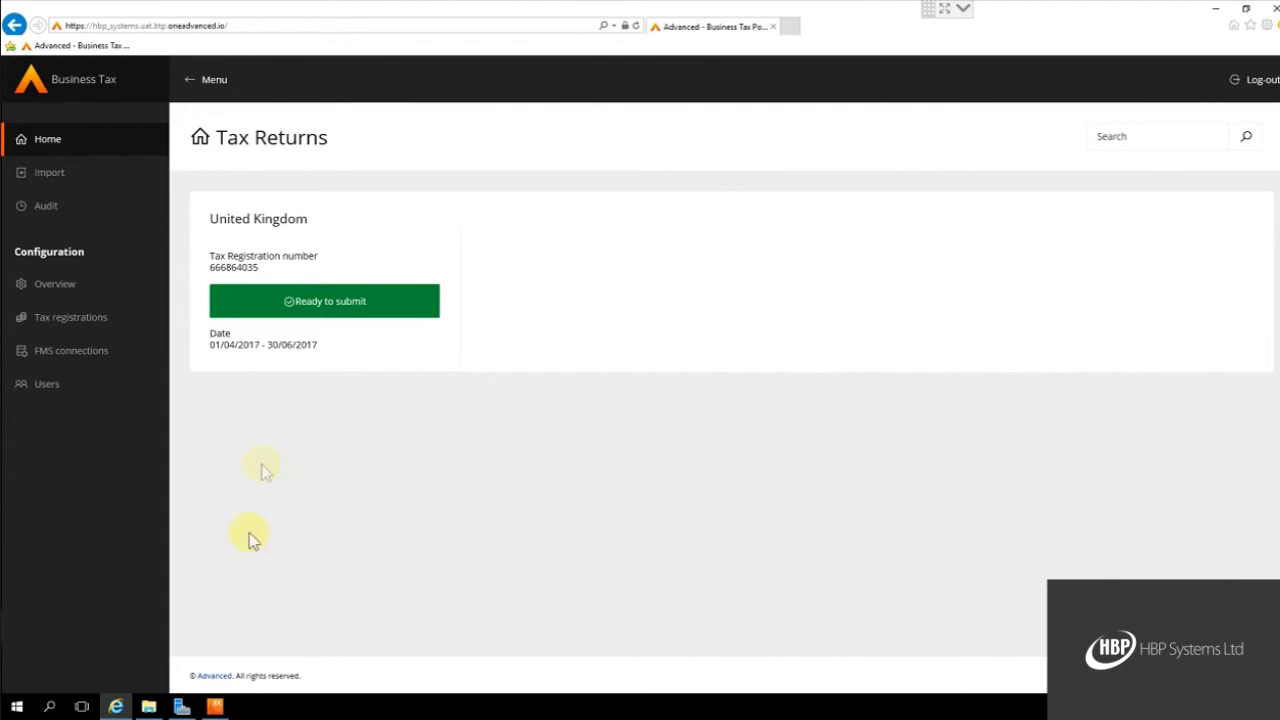
{"action": "left_click", "coordinate": [214, 707]}
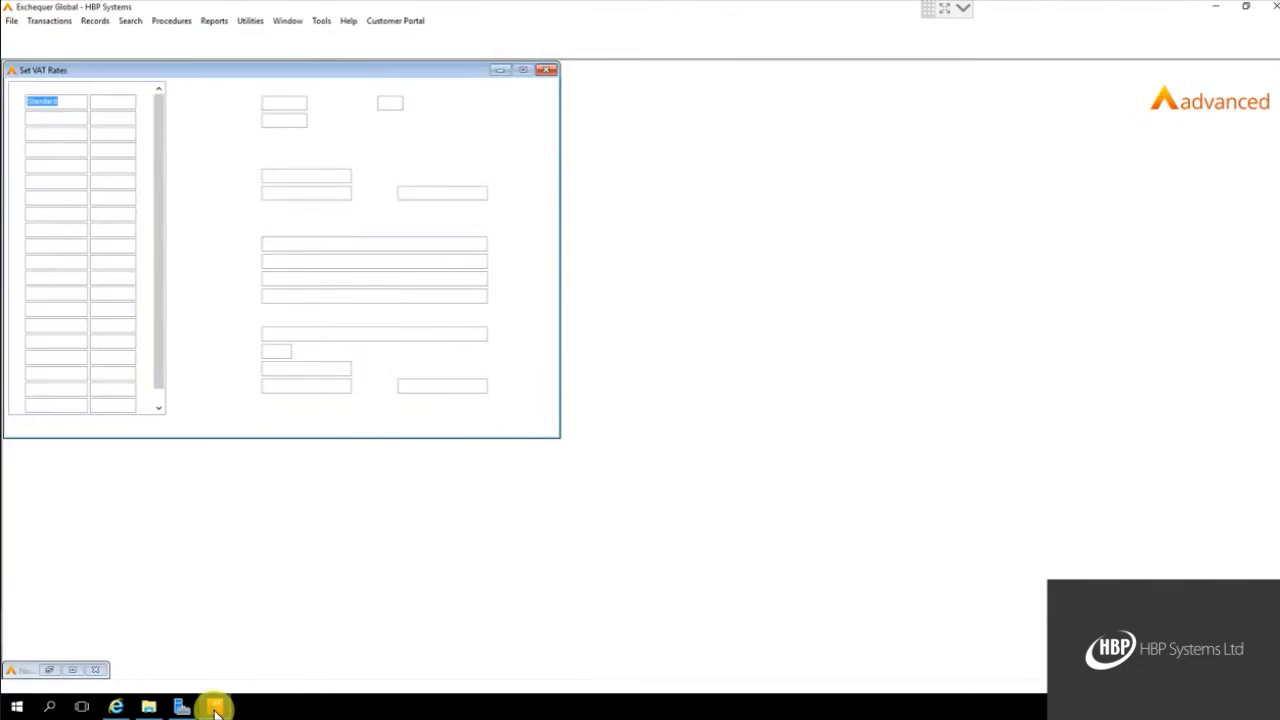
- Close the Set VAT Rates window and open the VAT Return report wizard
{"action": "left_click", "coordinate": [546, 70]}
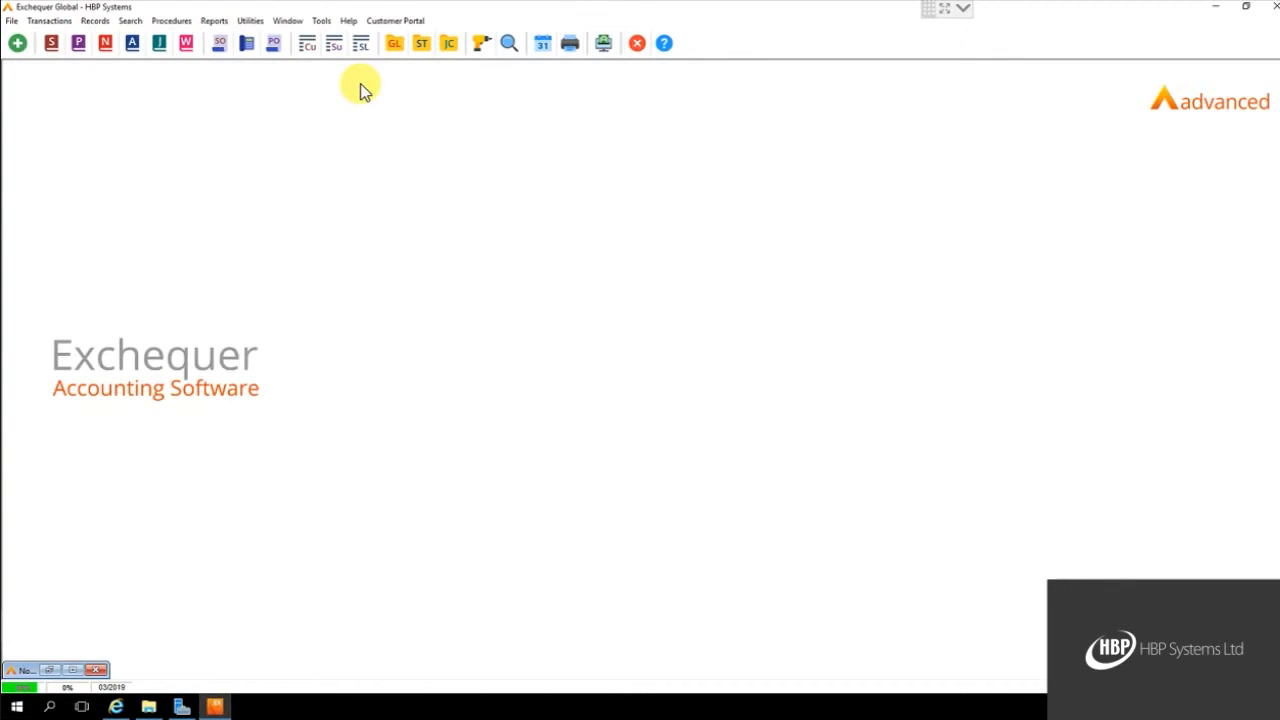
{"action": "left_click", "coordinate": [214, 20]}
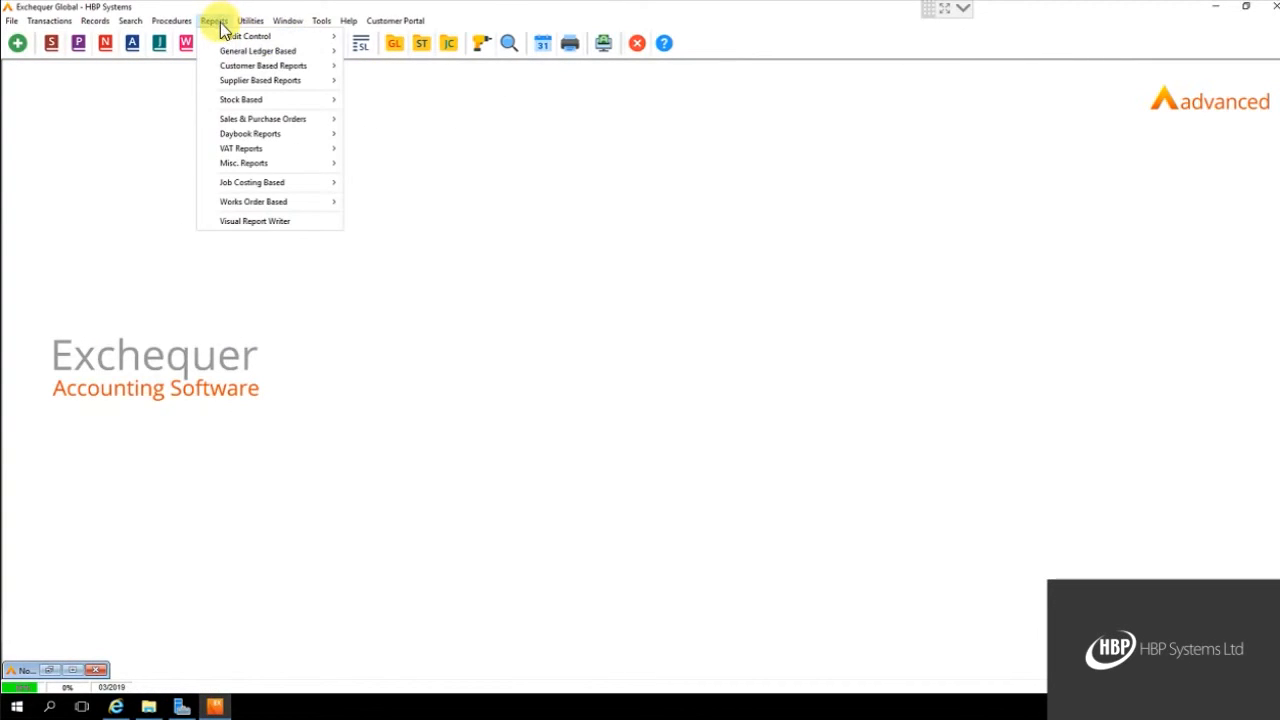
{"action": "mouse_move", "coordinate": [301, 152]}
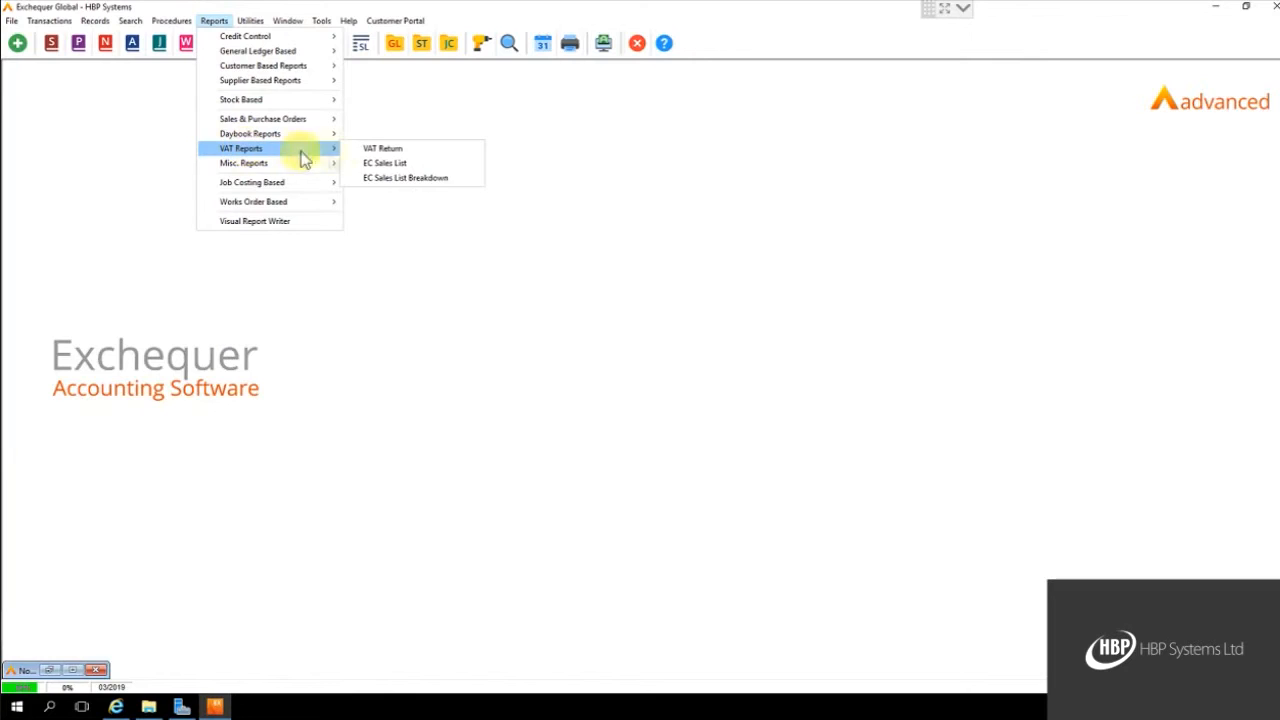
{"action": "left_click", "coordinate": [380, 150]}
- Set the VAT period to close after the report, confirming the closure, and enable digital submission to HMRC using Advanced Business Tax Portal
{"action": "left_click", "coordinate": [513, 410]}
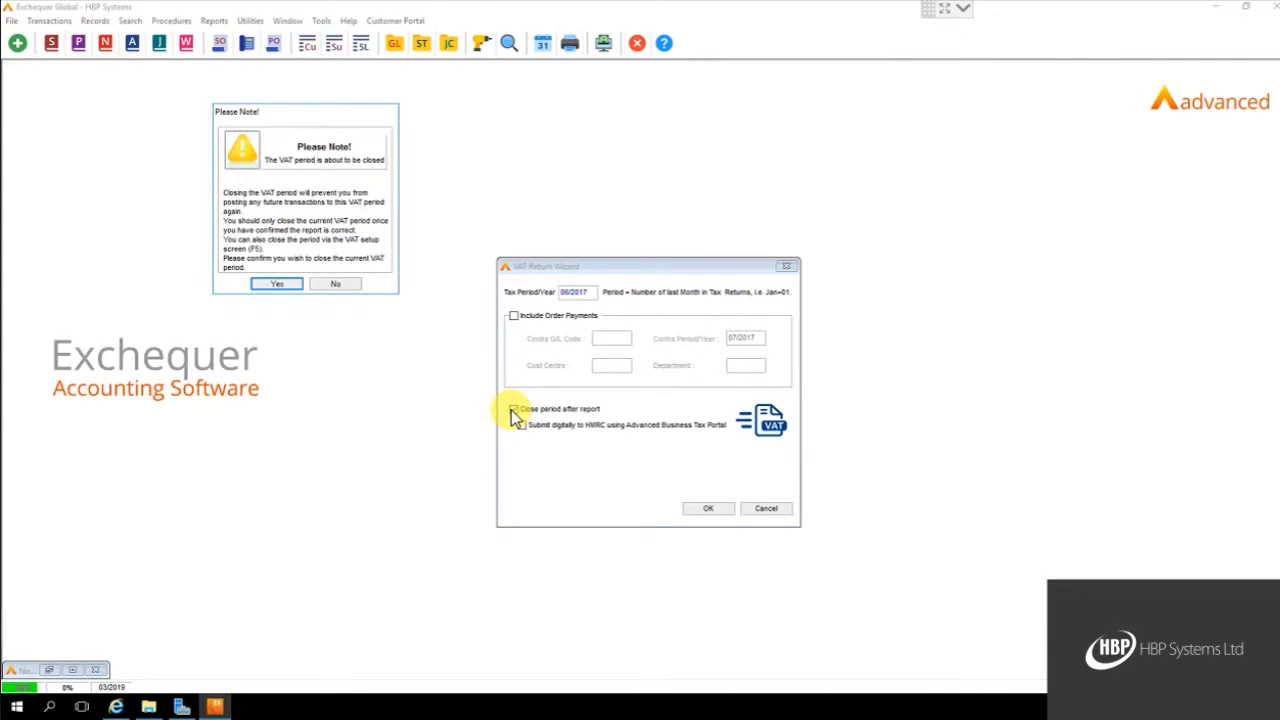
{"action": "left_click", "coordinate": [513, 409]}
{"action": "left_click", "coordinate": [268, 287]}
{"action": "left_click", "coordinate": [537, 427]}
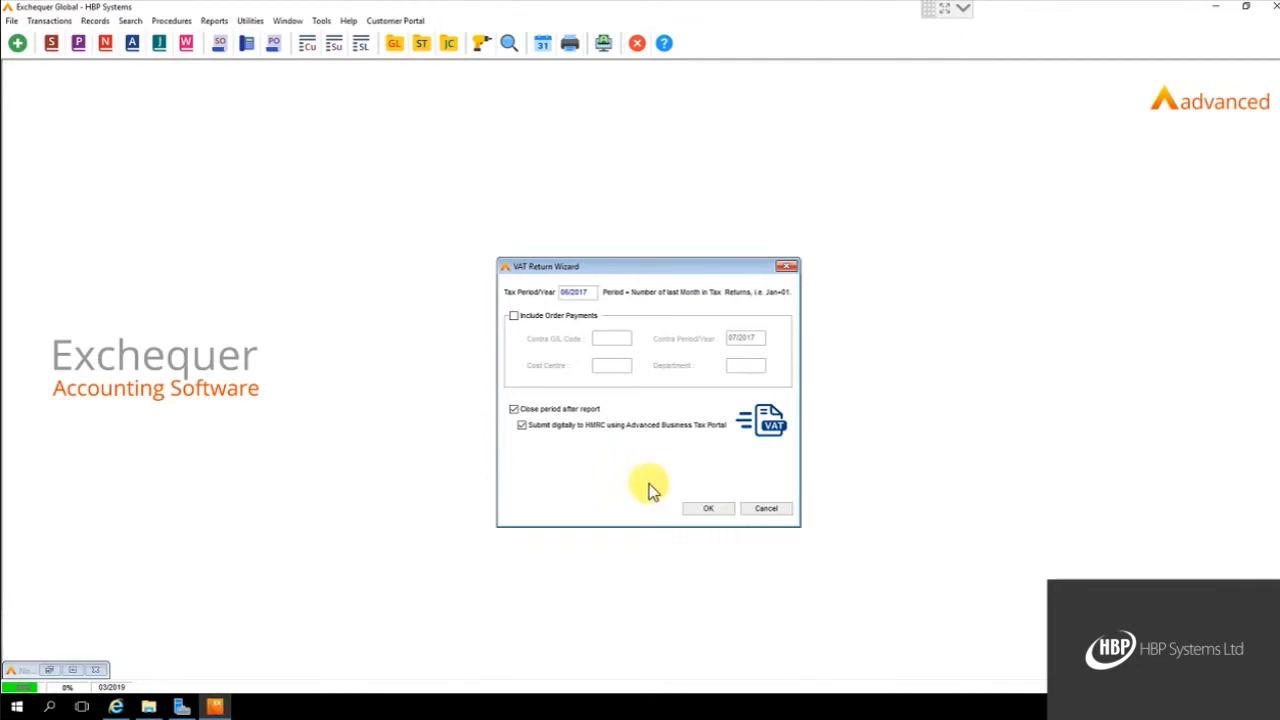
- Generate the VAT return for tax period 06/2017 and continue past its report preview
{"action": "left_click", "coordinate": [702, 510]}
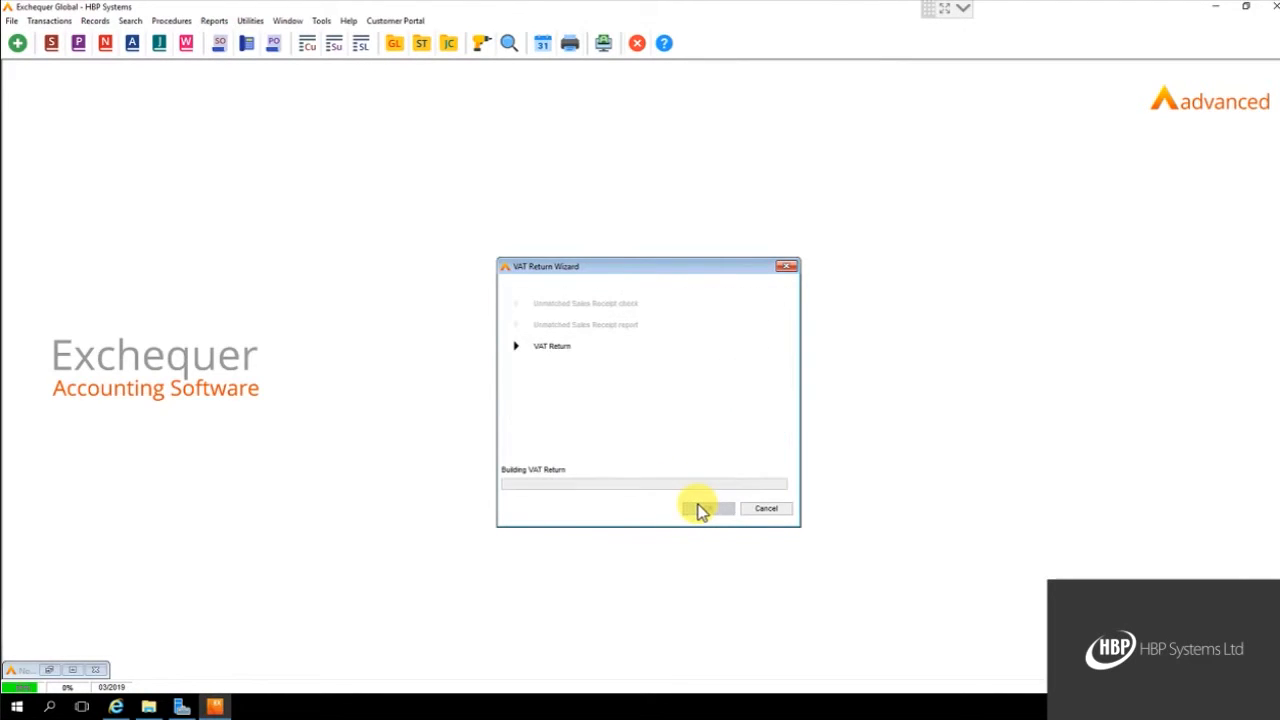
{"action": "left_click", "coordinate": [538, 268]}
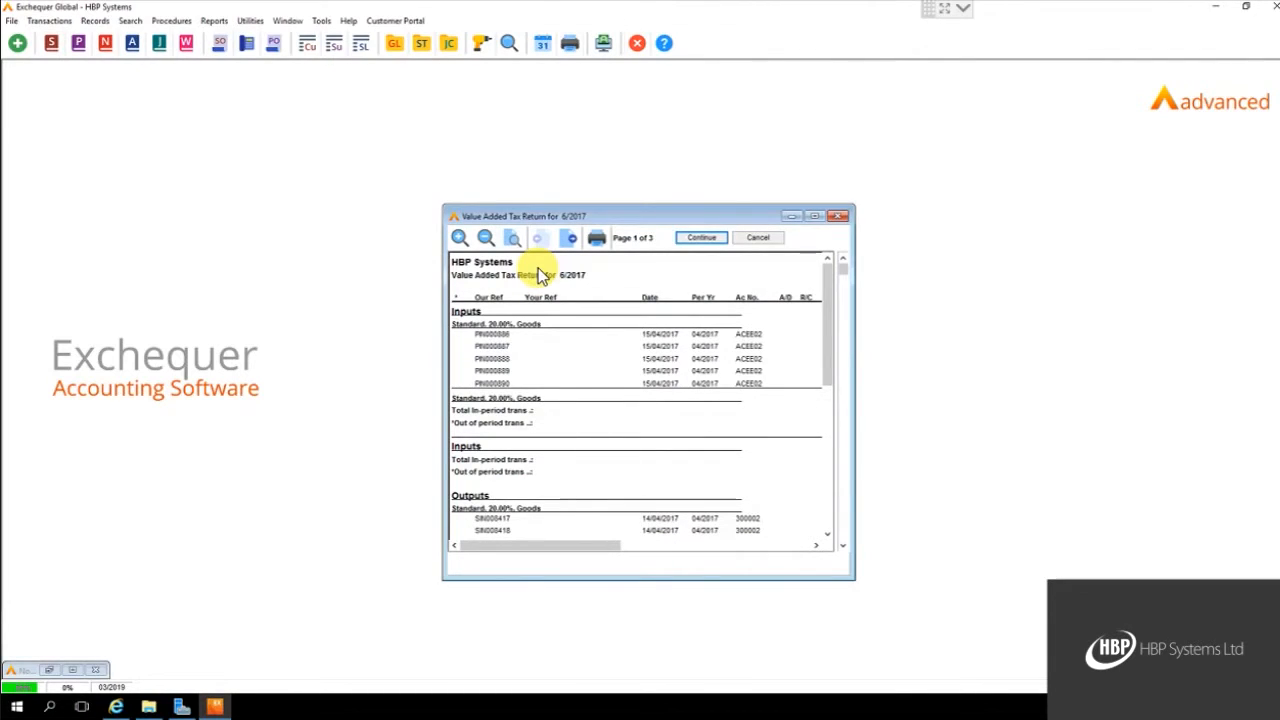
{"action": "left_click", "coordinate": [701, 238]}
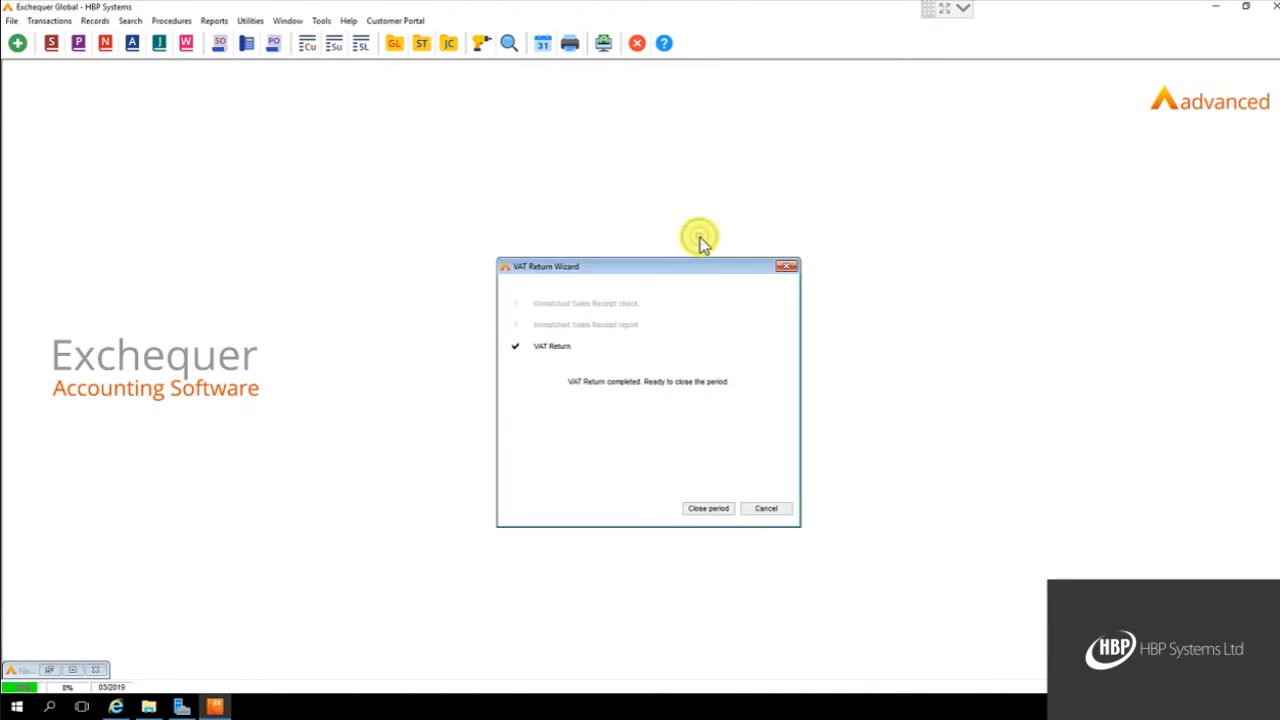
- Close the VAT period and submit the VAT 100 figures to the tax portal, finishing the wizard
{"action": "left_click", "coordinate": [708, 508]}
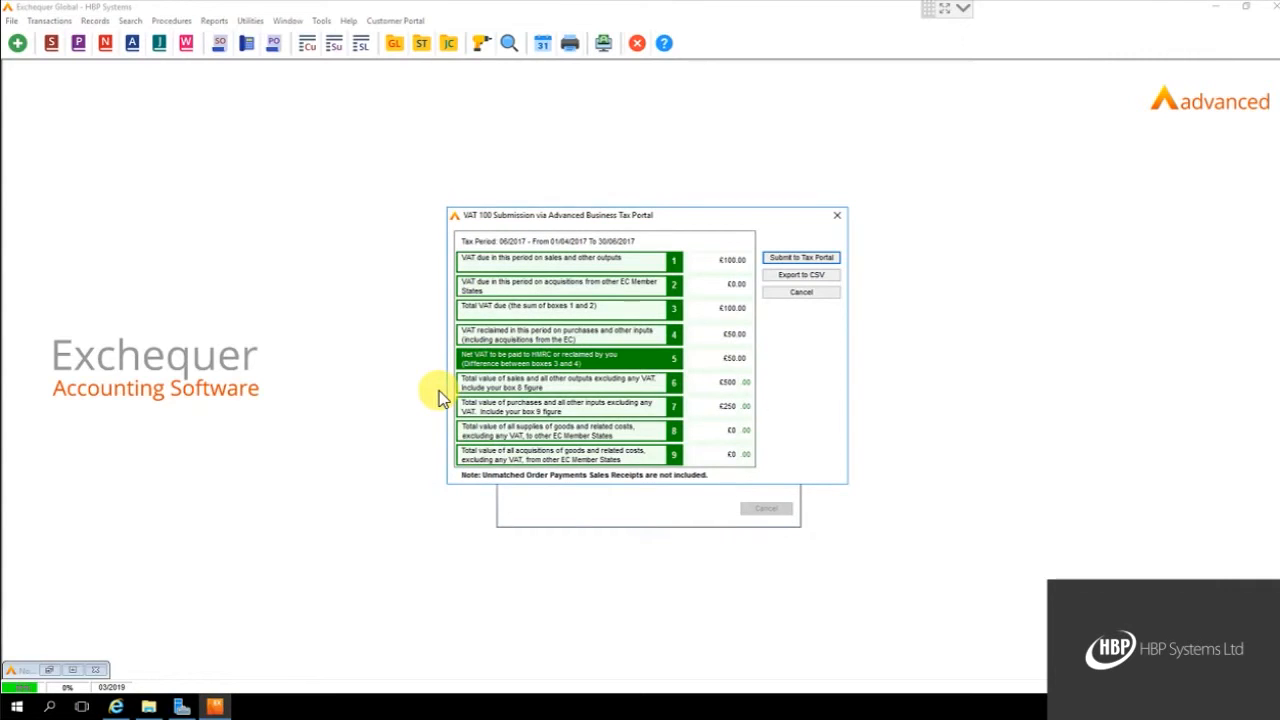
{"action": "left_click", "coordinate": [816, 261]}
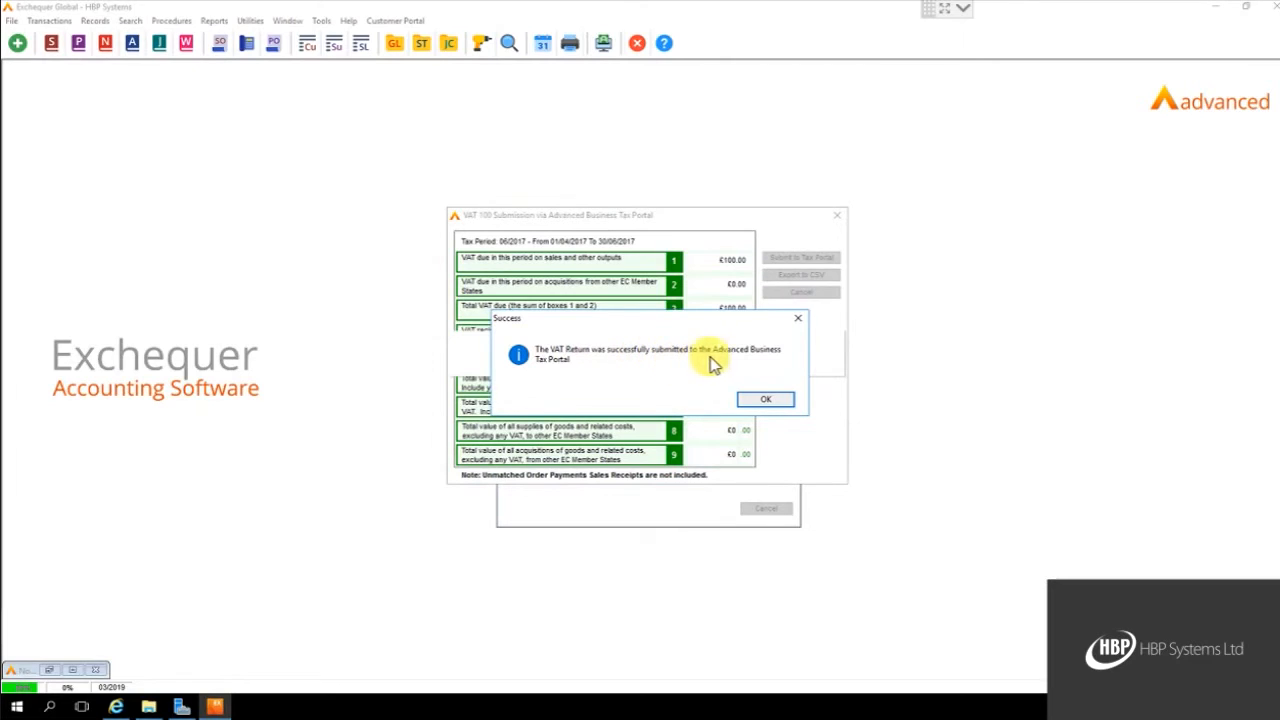
{"action": "left_click", "coordinate": [768, 401]}
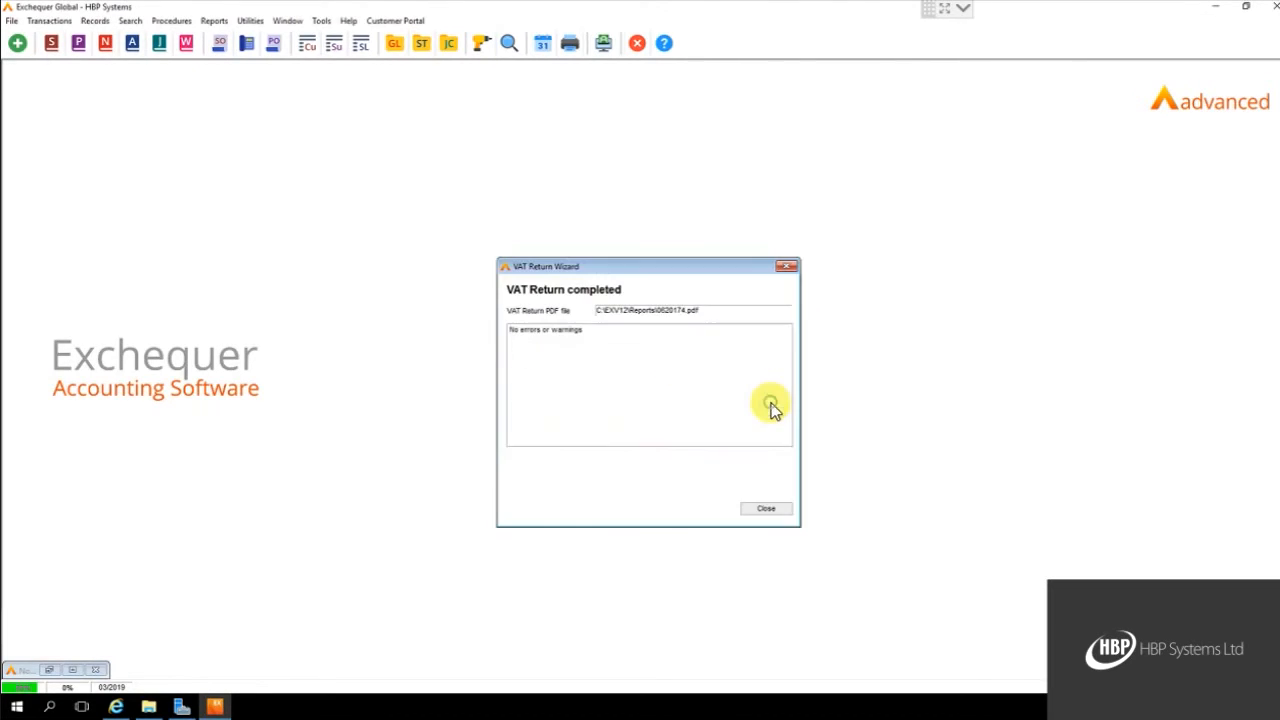
{"action": "left_click", "coordinate": [751, 508]}
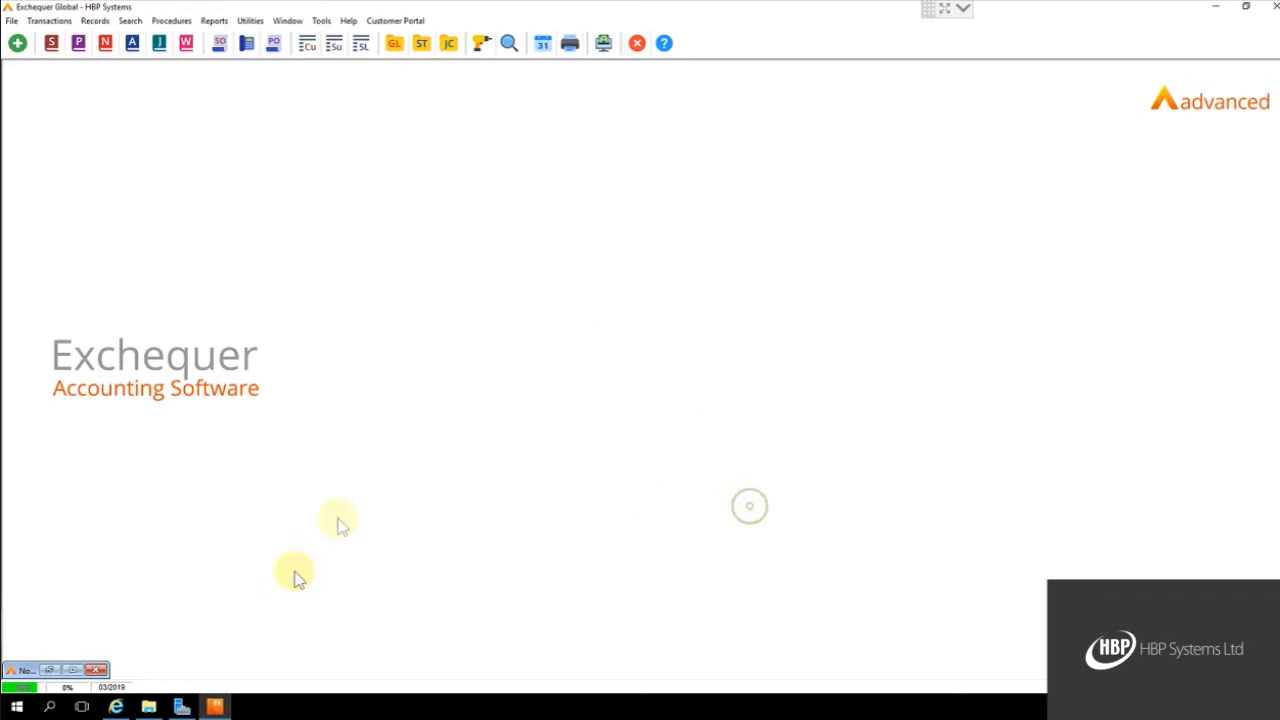
- Switch to the Business Tax portal in the browser, check the import summary and library, and return to the Tax Returns page
{"action": "left_click", "coordinate": [112, 704]}
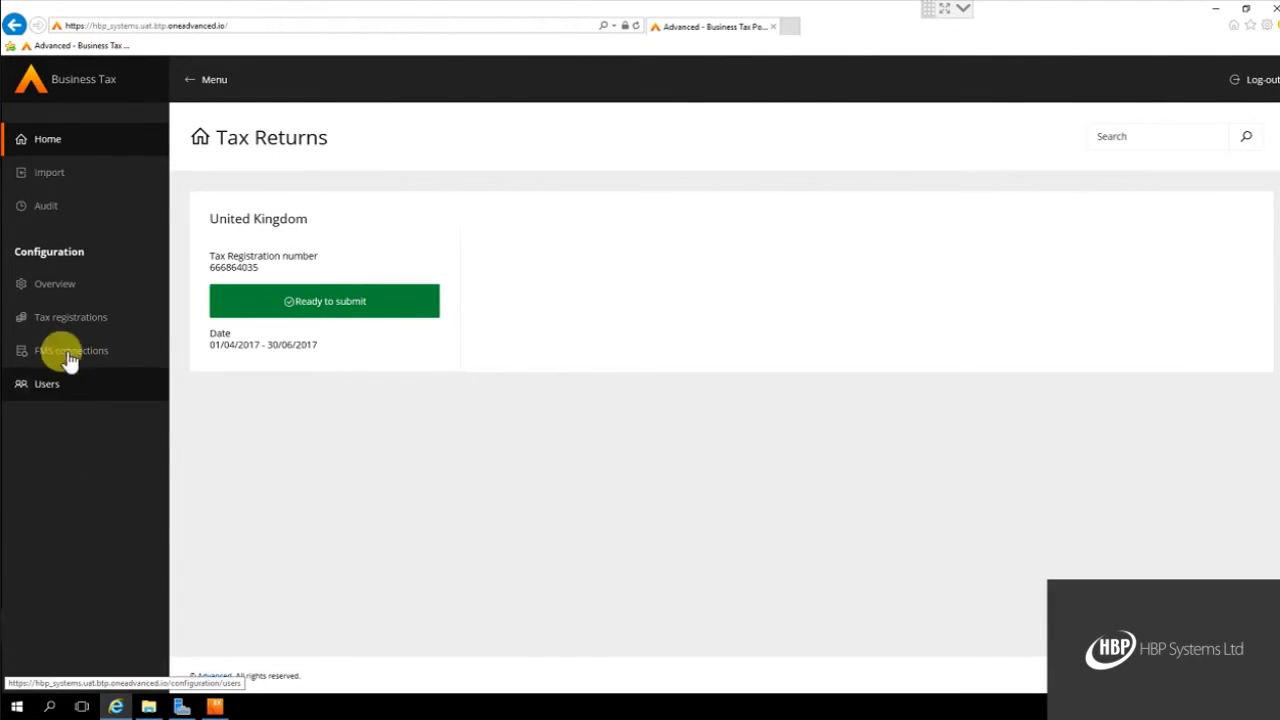
{"action": "left_click", "coordinate": [62, 285]}
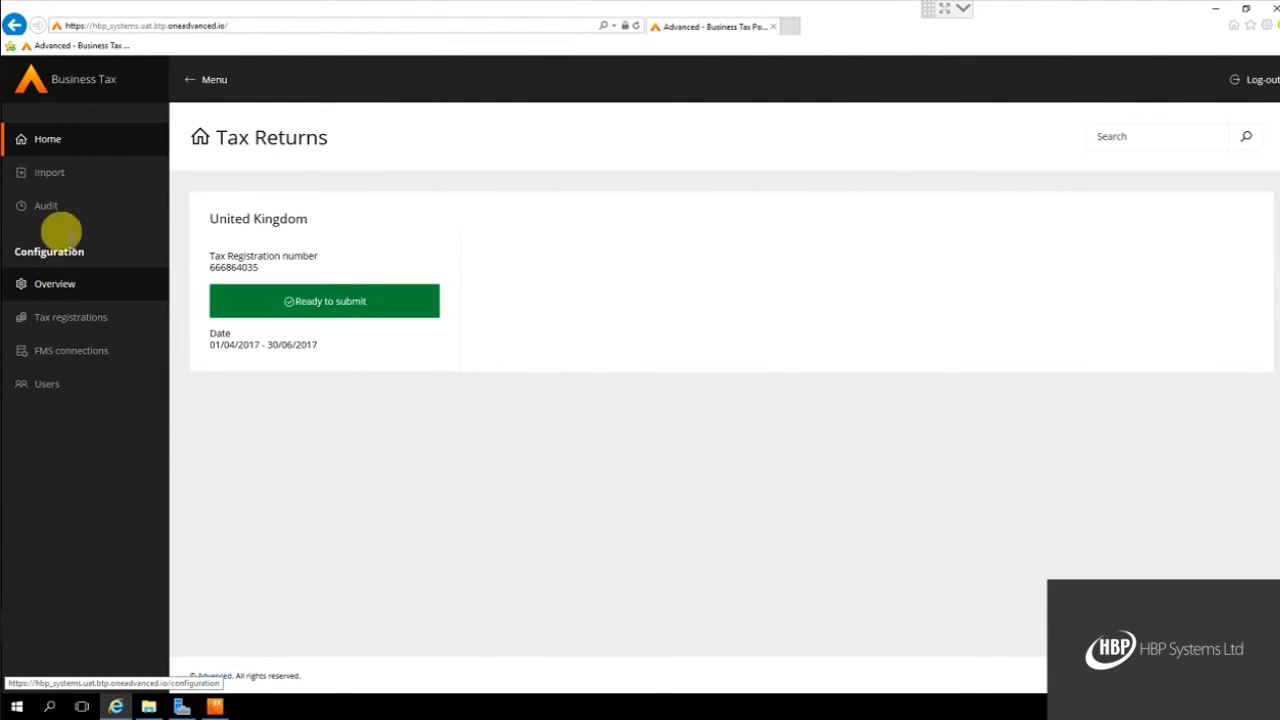
{"action": "left_click", "coordinate": [52, 178]}
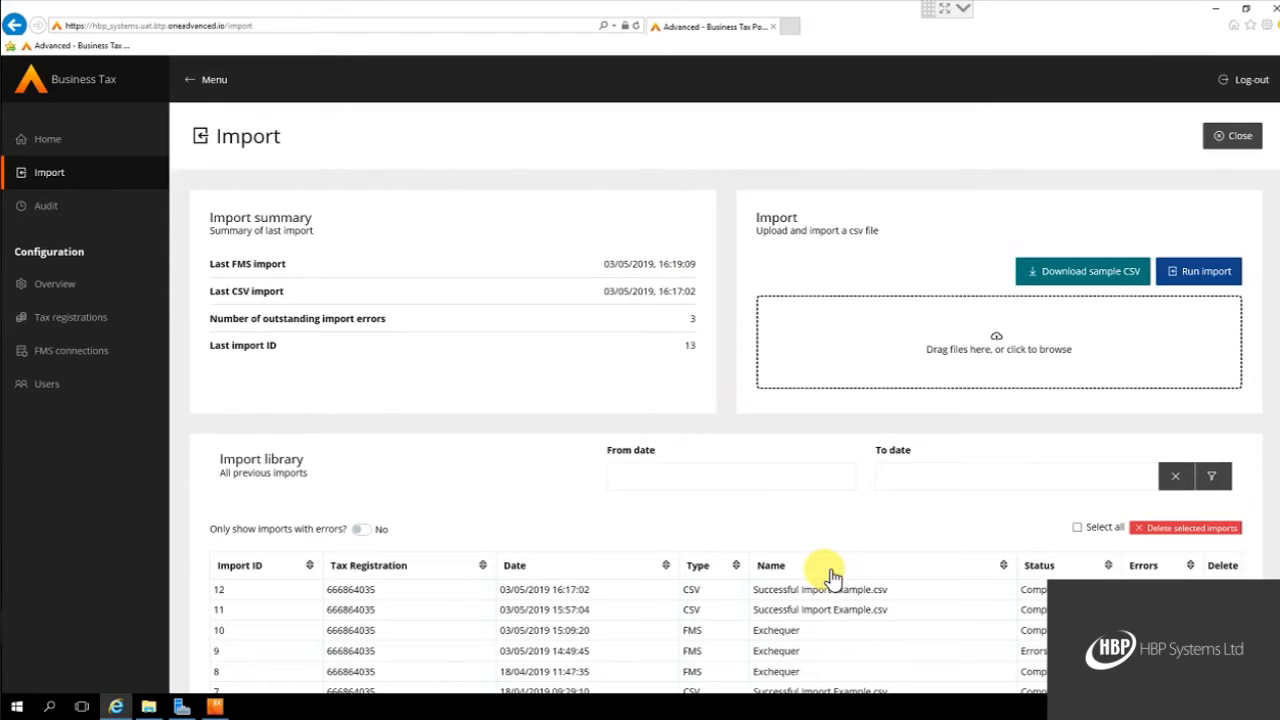
{"action": "left_click", "coordinate": [30, 141]}
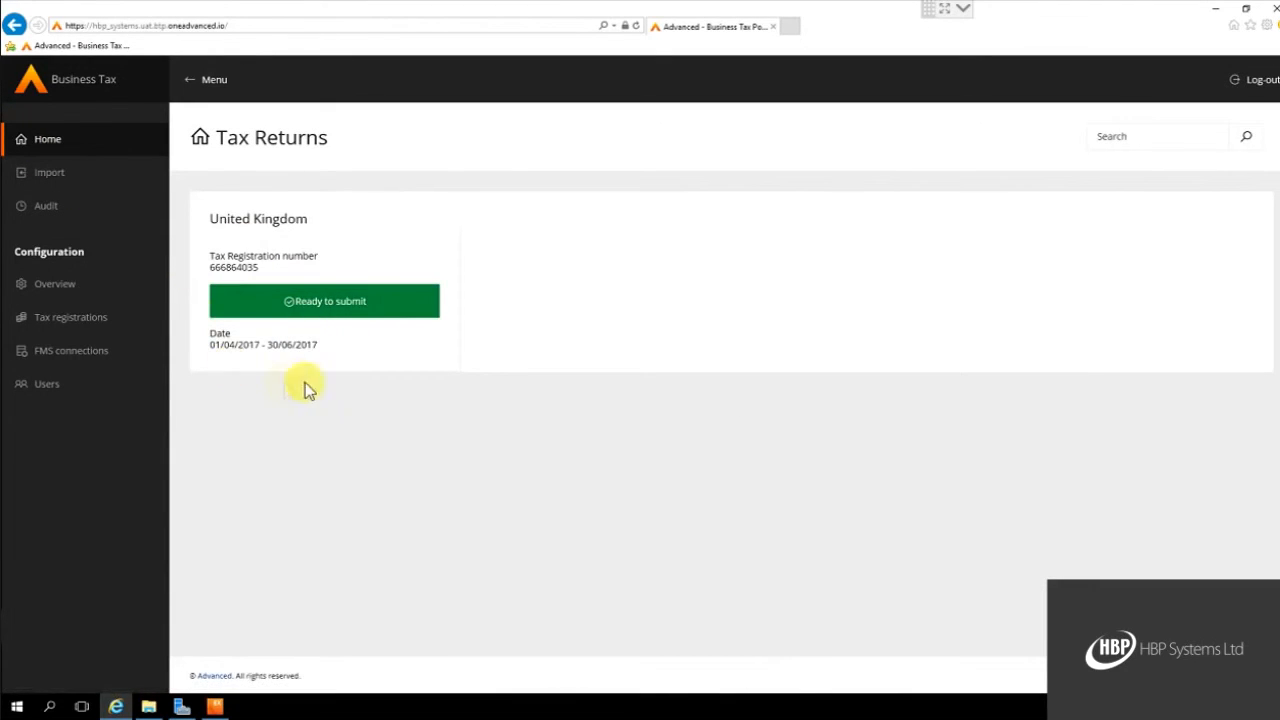